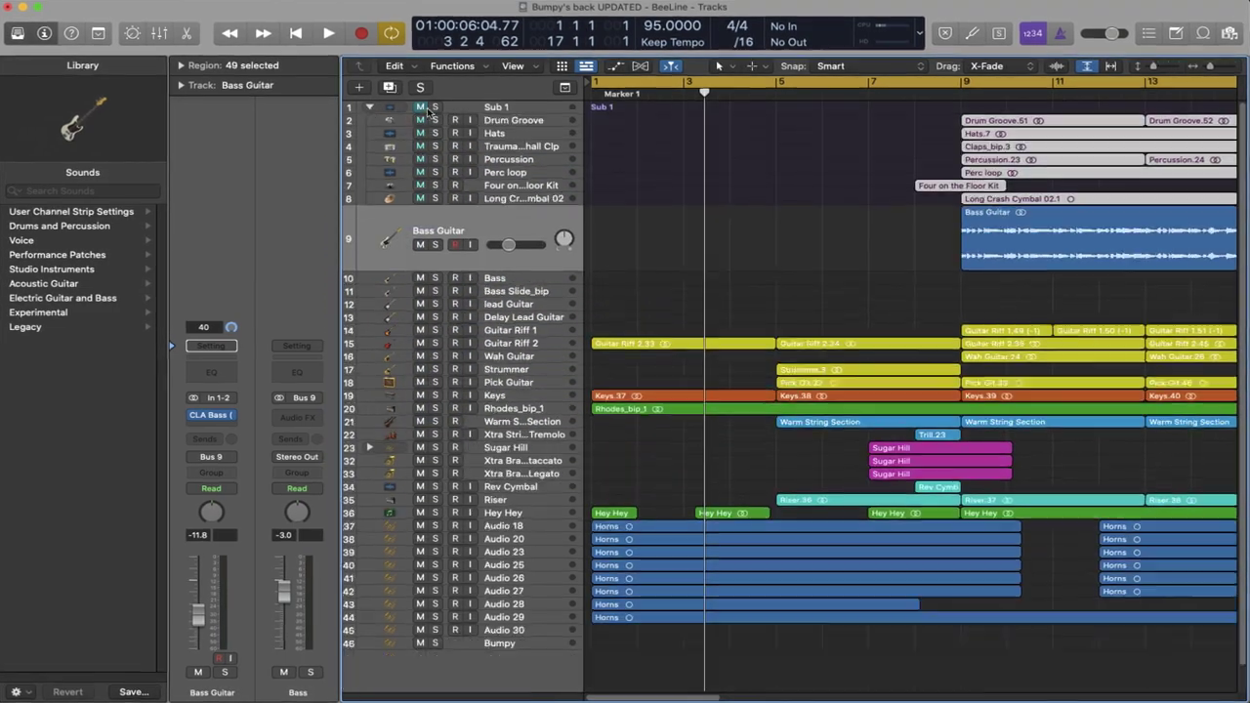
Step: Collapse the Sub 1 track stack so its drum tracks are hidden
left_click(369, 107)
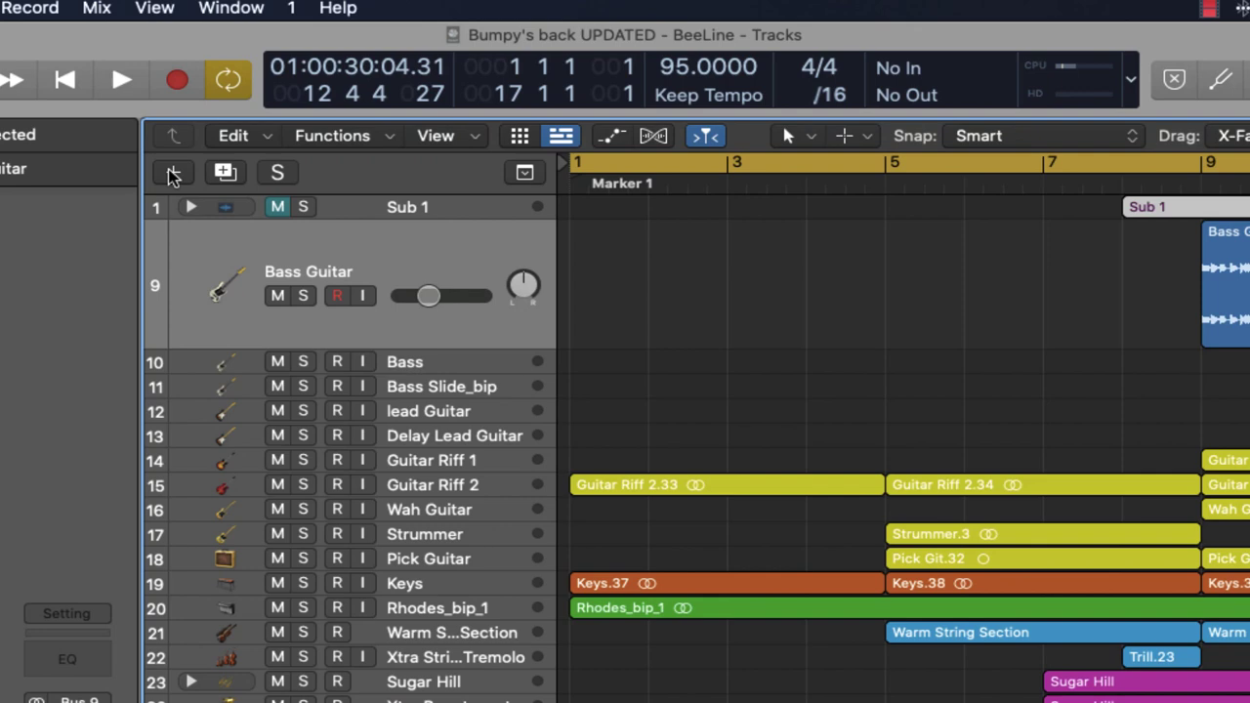
Step: Create a new Drummer track with the Hip Hop genre
left_click(172, 174)
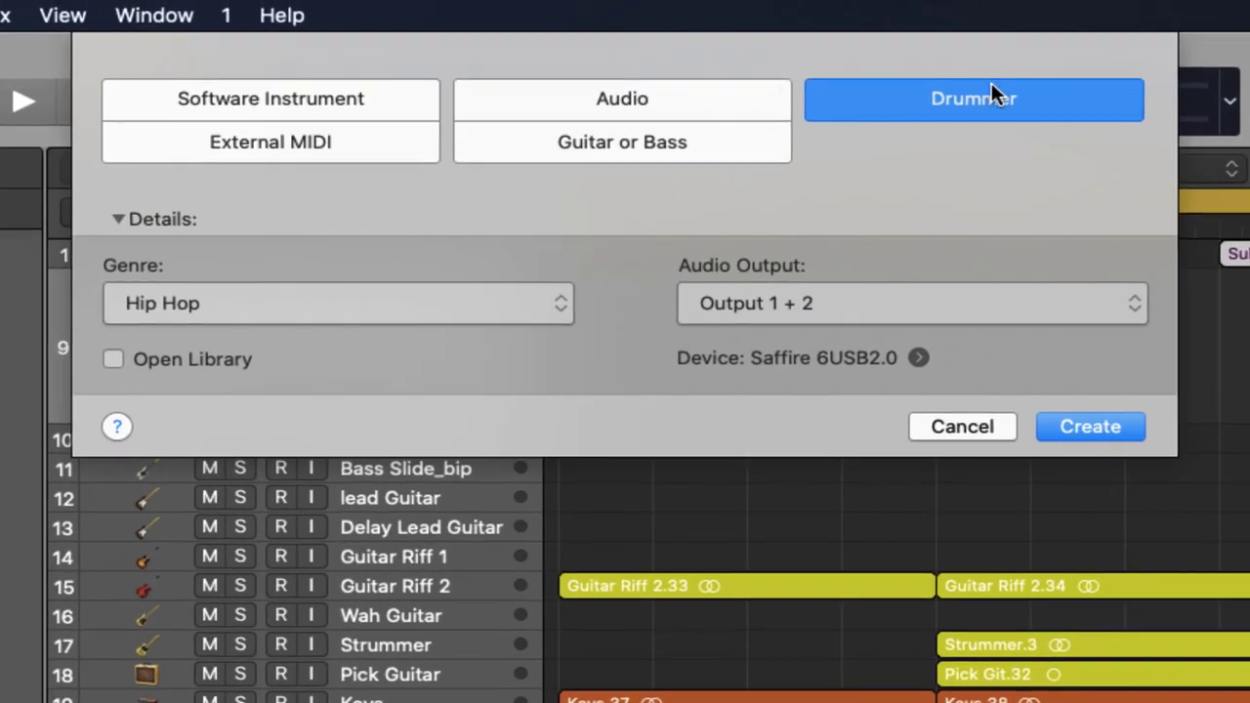
left_click(482, 296)
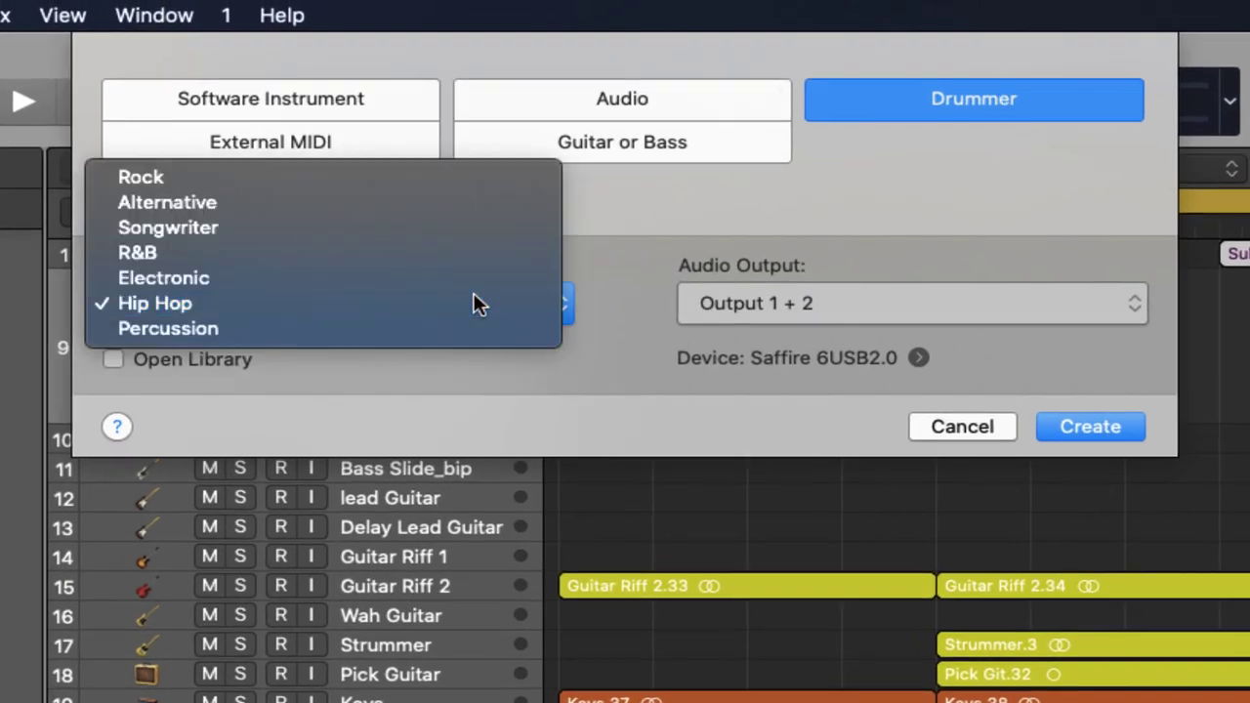
left_click(474, 293)
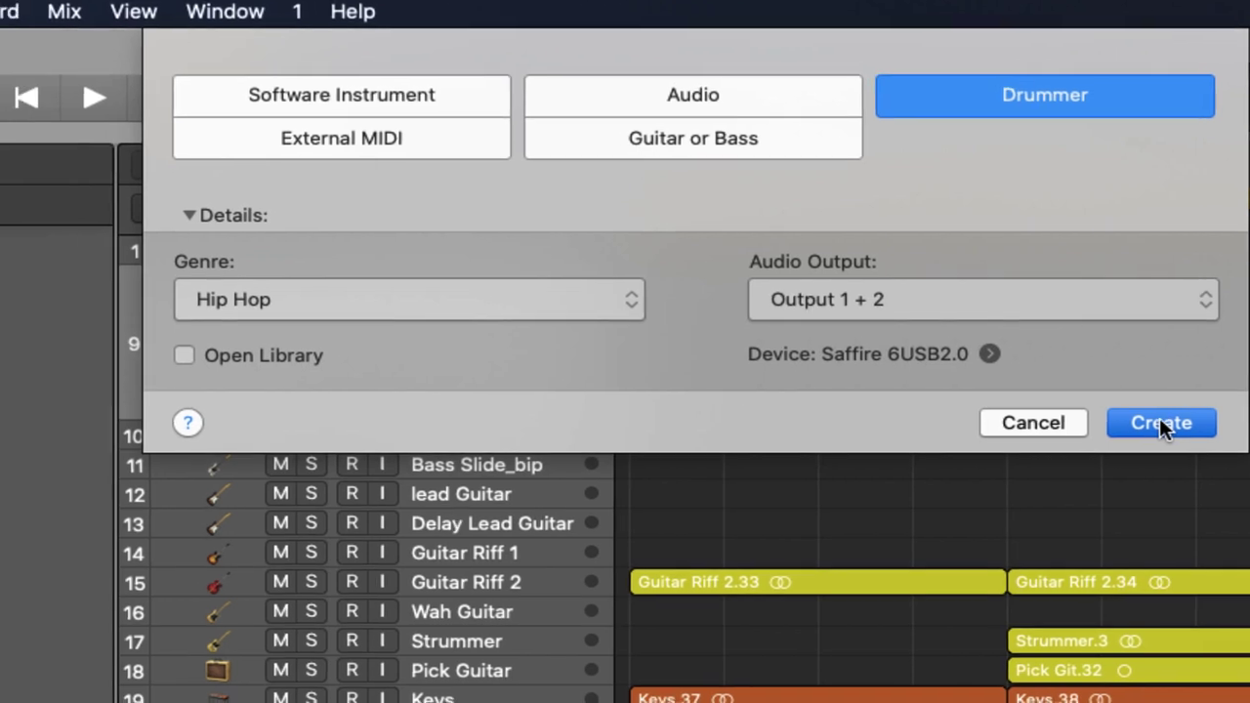
left_click(1090, 429)
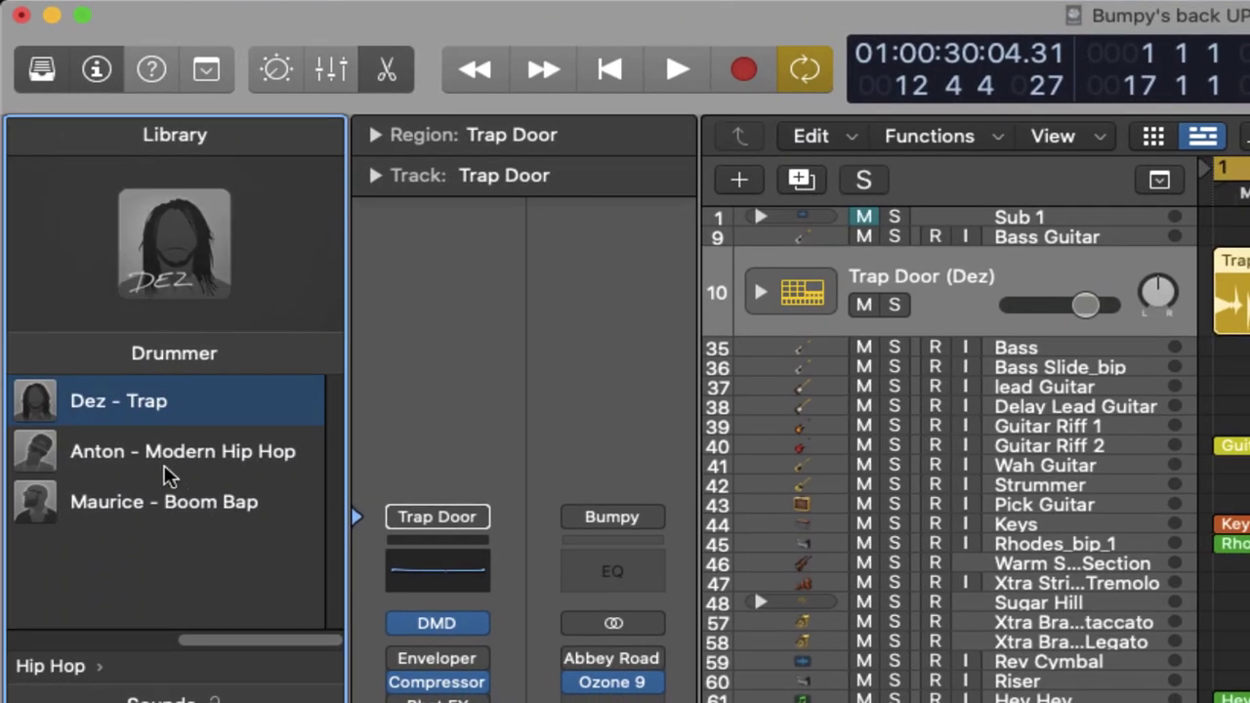
Step: Make Maurice (Boom Bap) the drummer and hide the Library
mouse_move(214, 405)
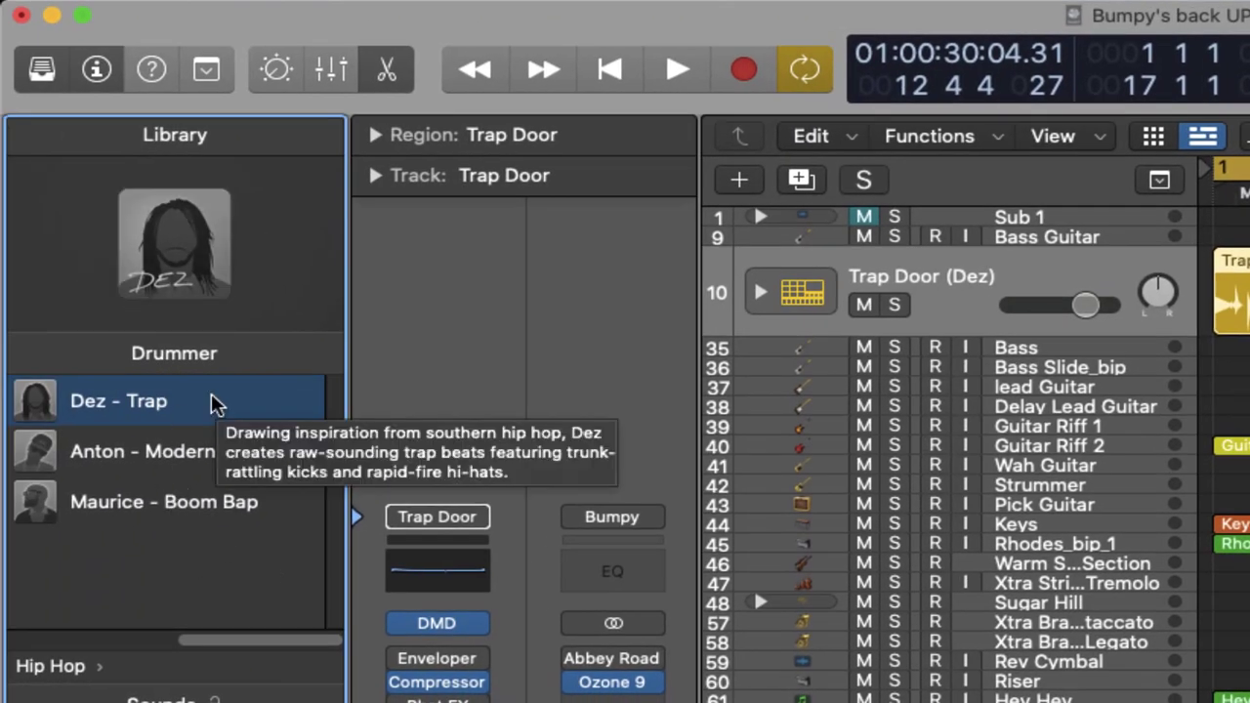
mouse_move(53, 520)
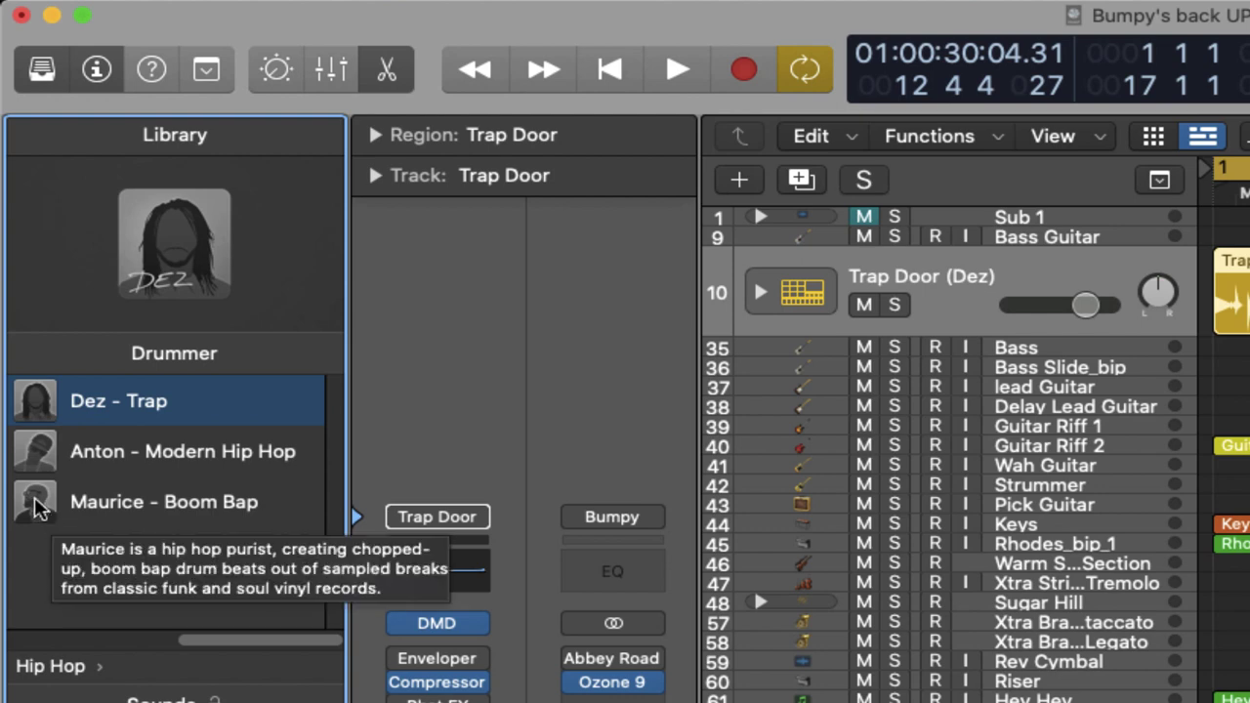
left_click(37, 506)
key("y")
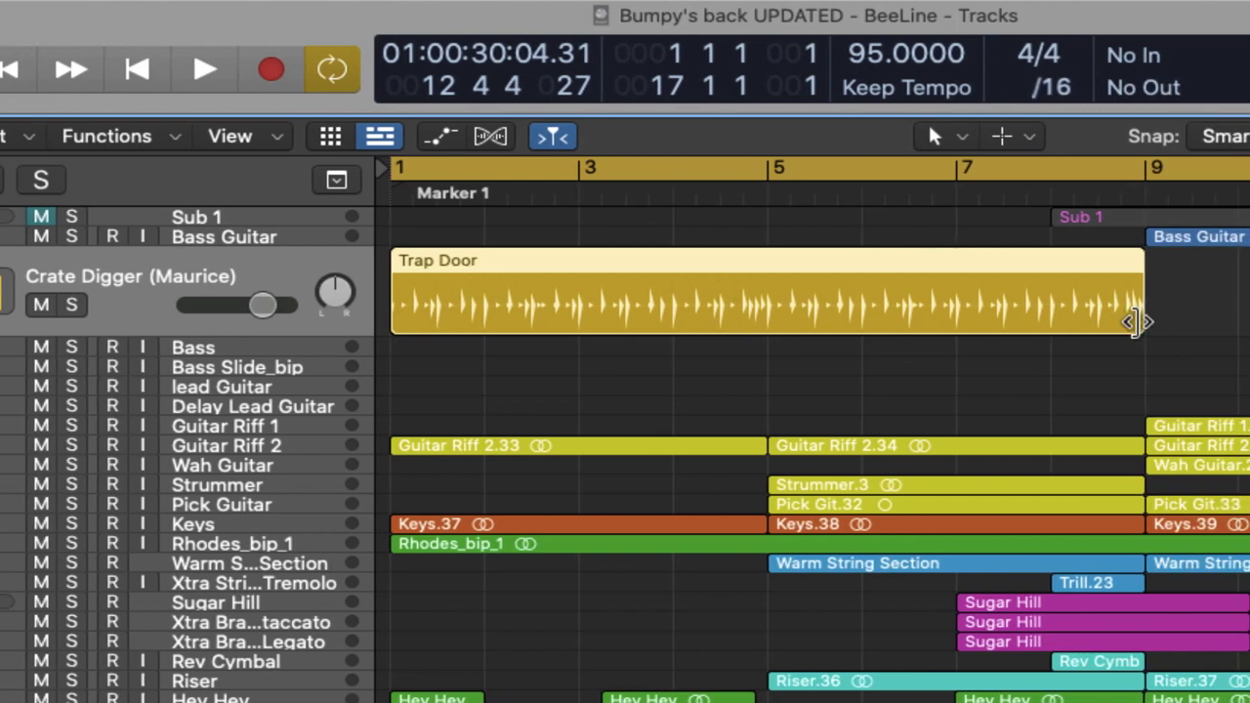
Step: Extend the Trap Door region to end at bar 17 and play the song from the start
left_click_drag(1136, 322, 1249, 318)
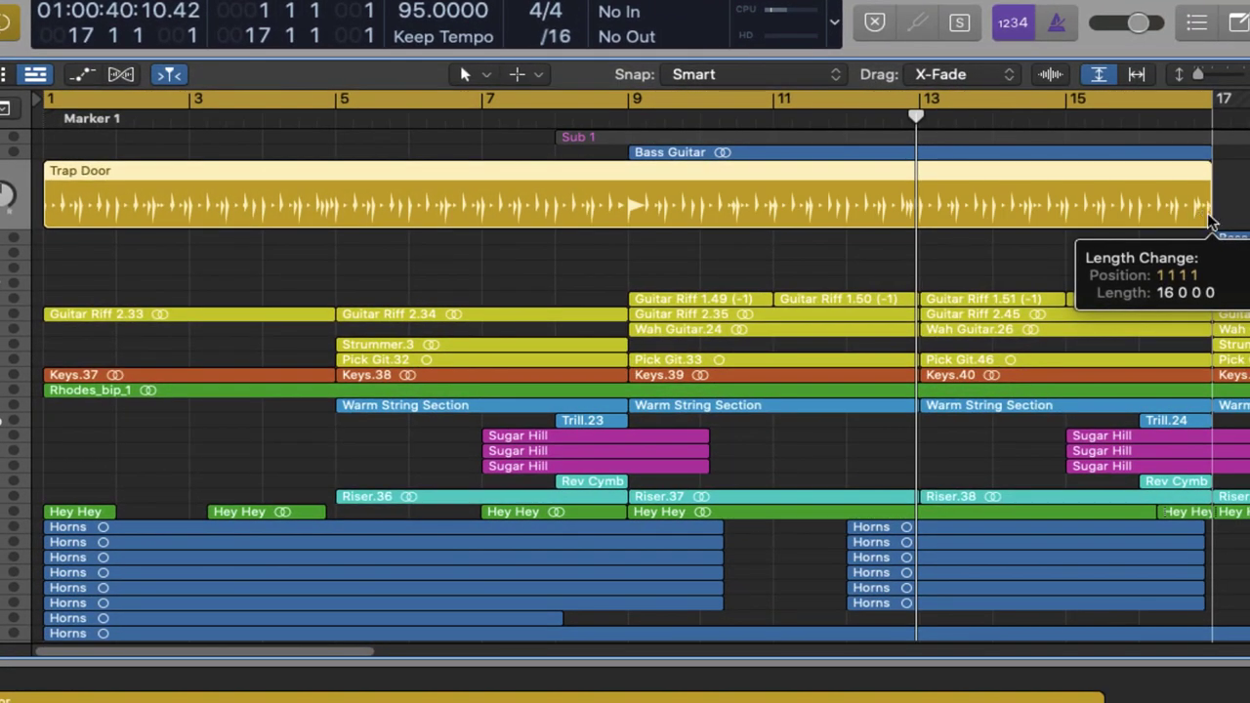
left_click_drag(1207, 215, 1207, 214)
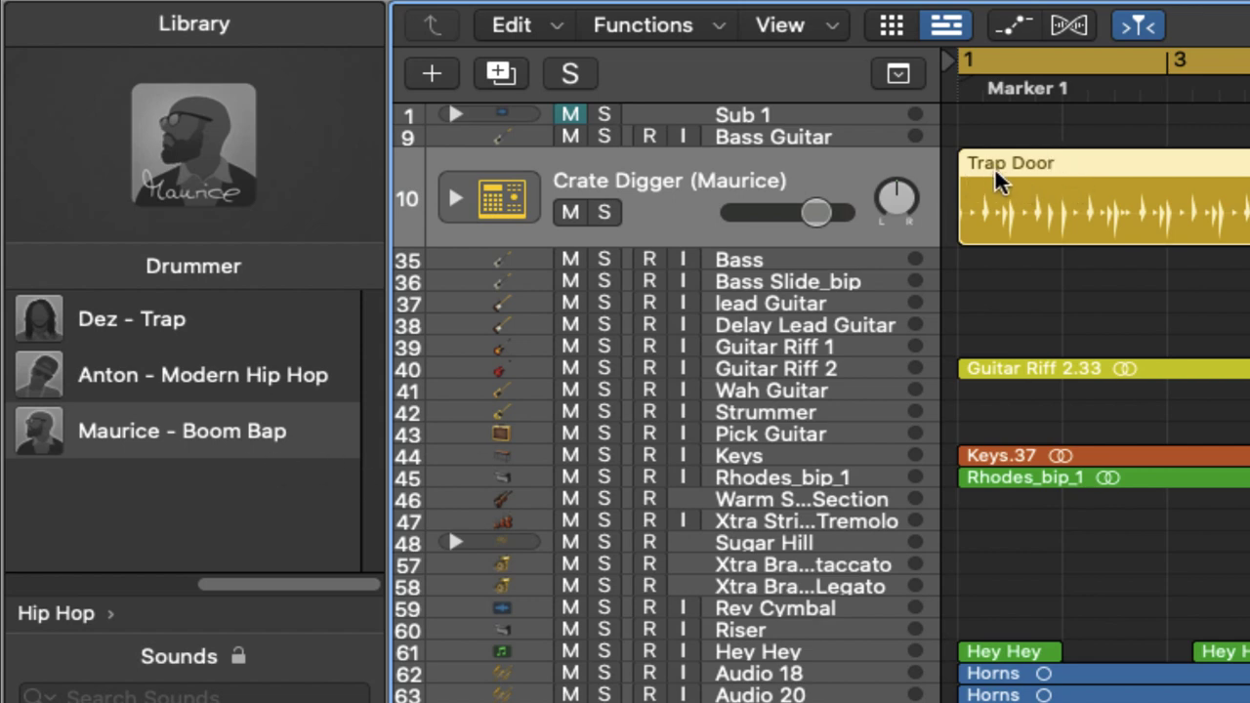
mouse_move(107, 334)
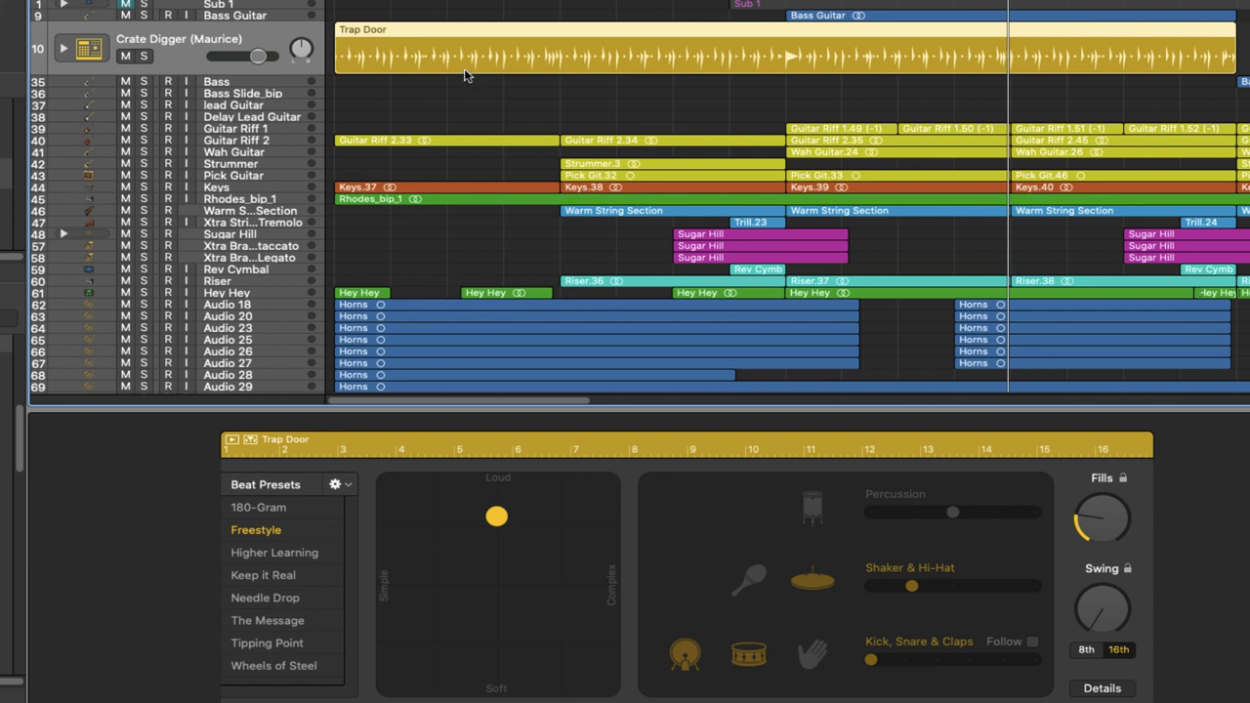
key("space")
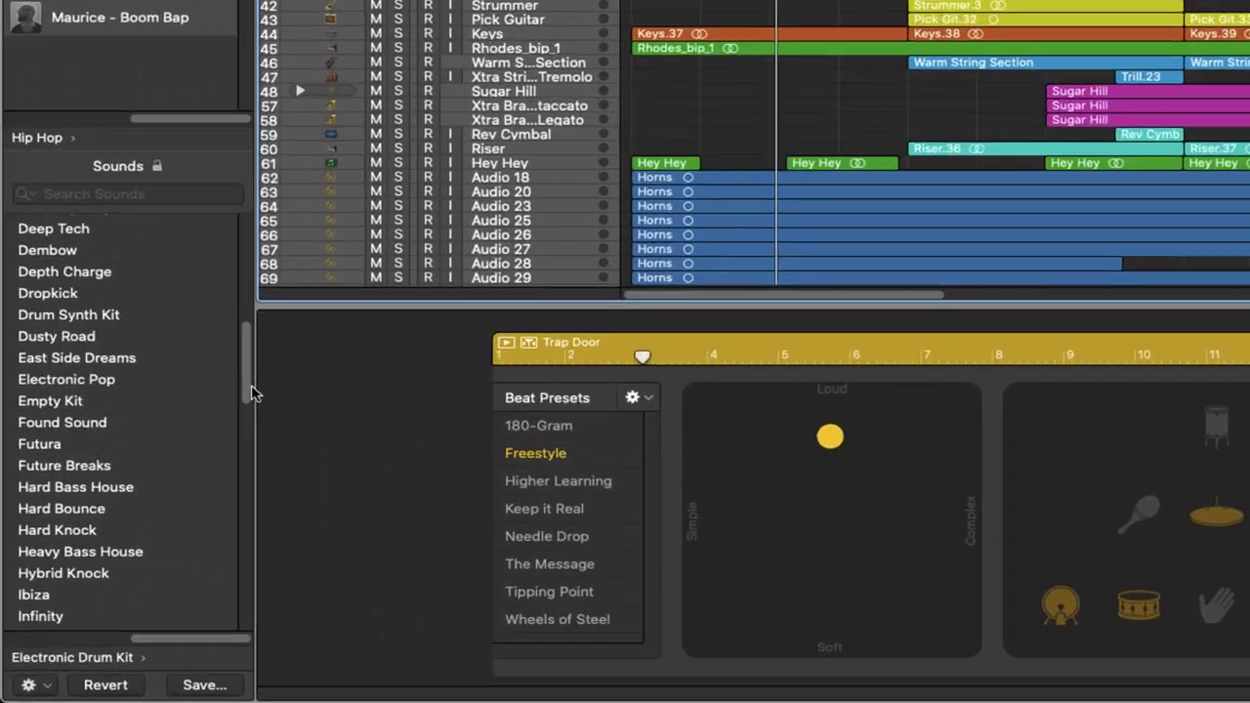
Step: Load the Brooklyn kit from the Drum Kit sounds and play it back
scroll(250, 385, "up", 3)
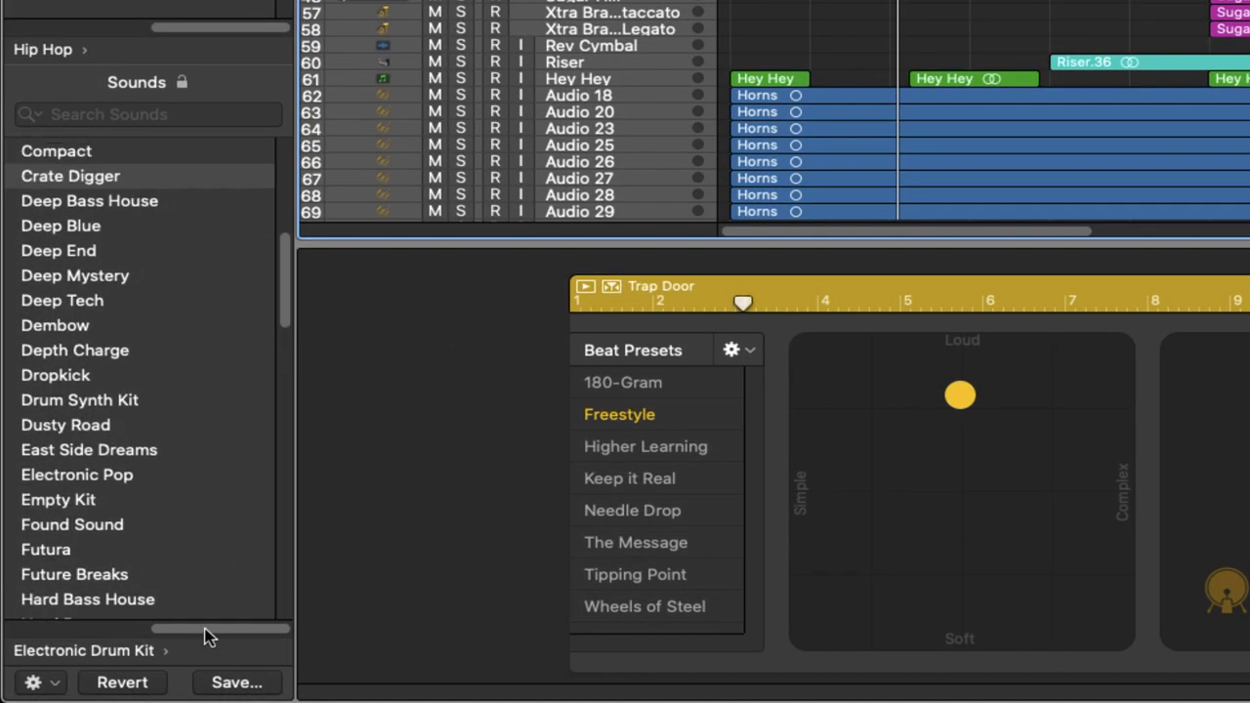
left_click_drag(207, 630, 9, 630)
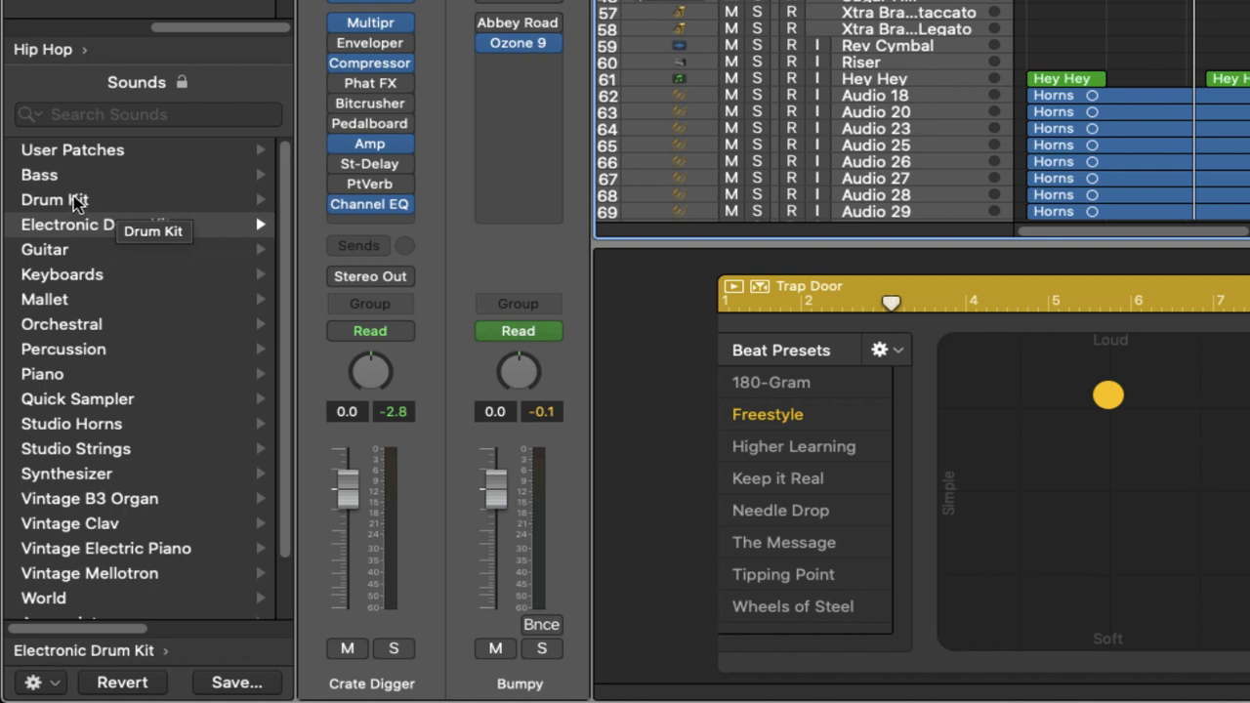
left_click(78, 200)
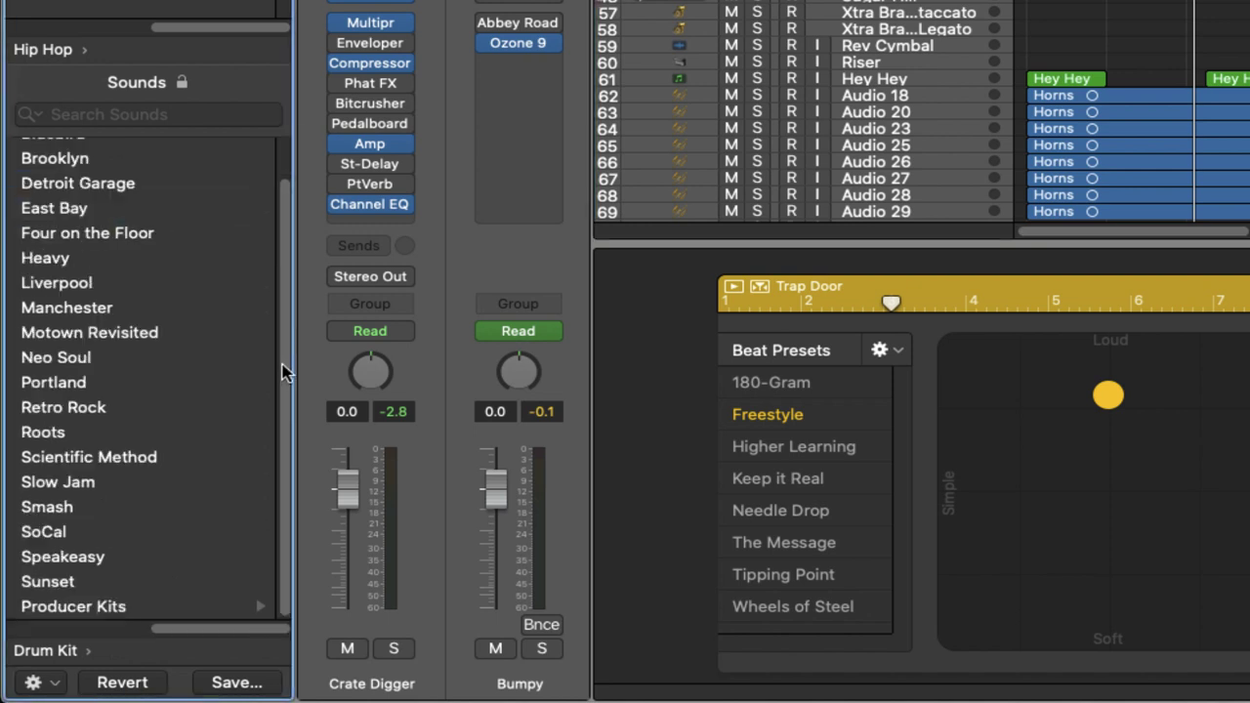
scroll(108, 198, "up", 2)
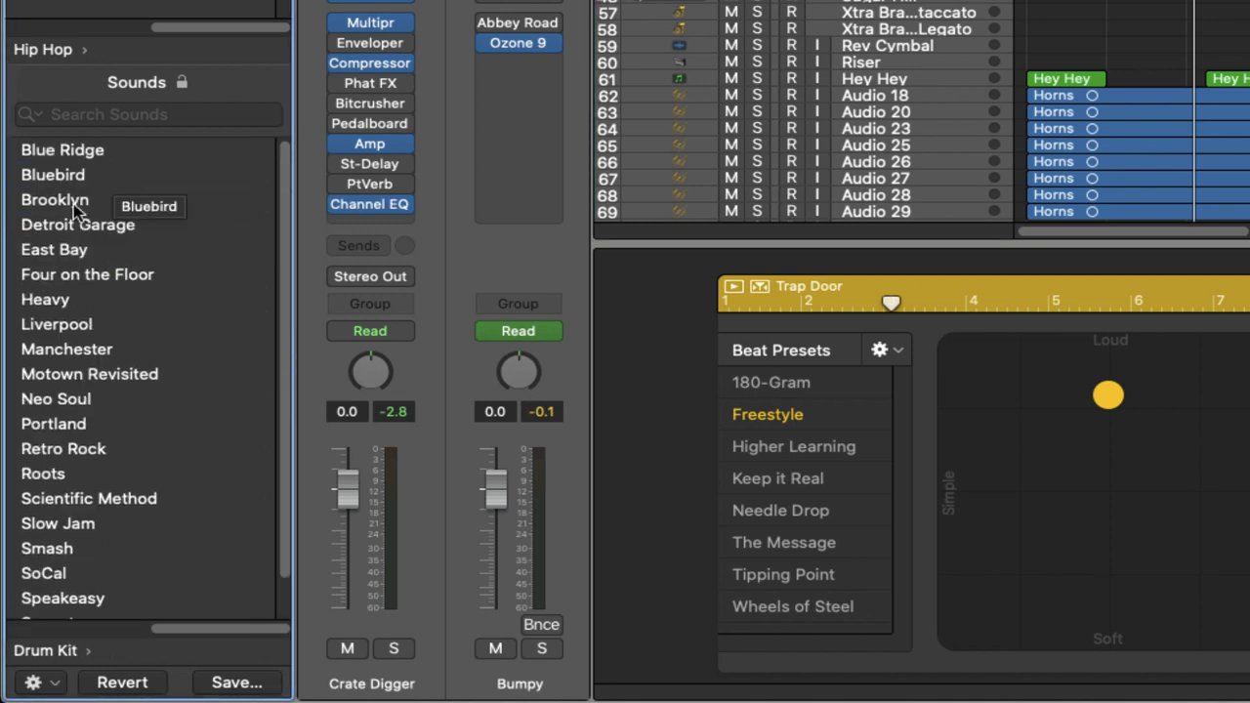
left_click(58, 202)
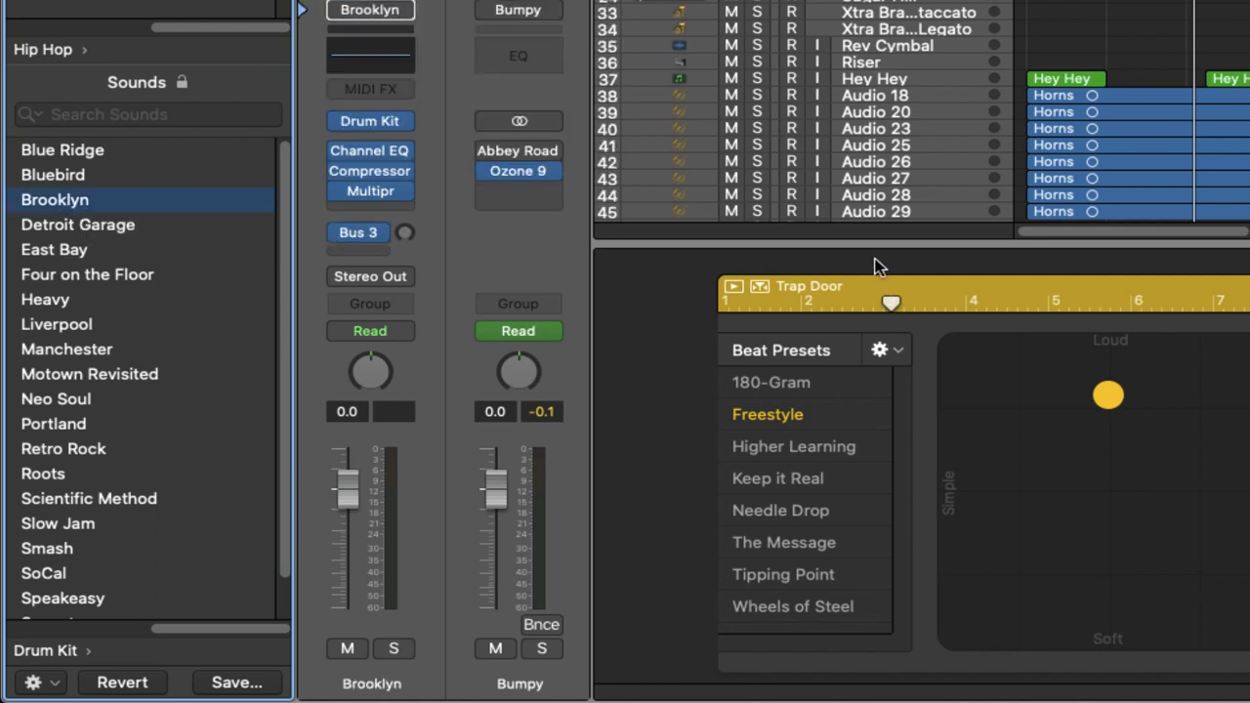
key("space")
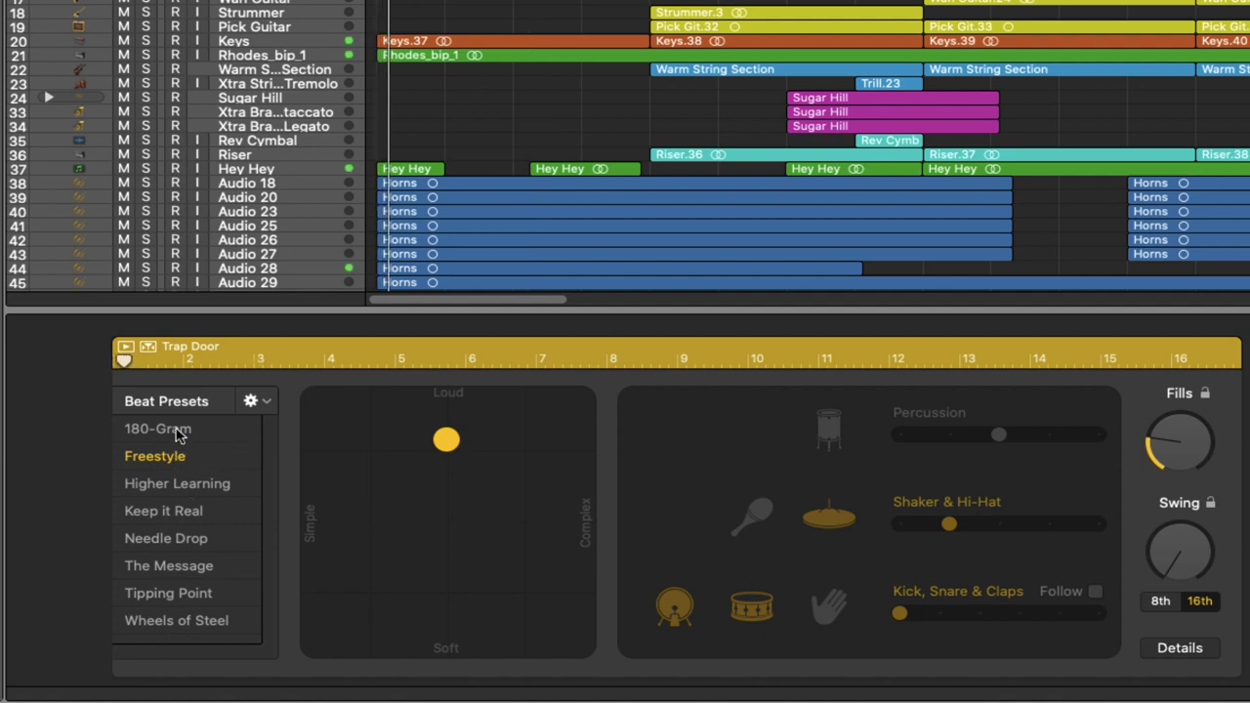
left_click(178, 484)
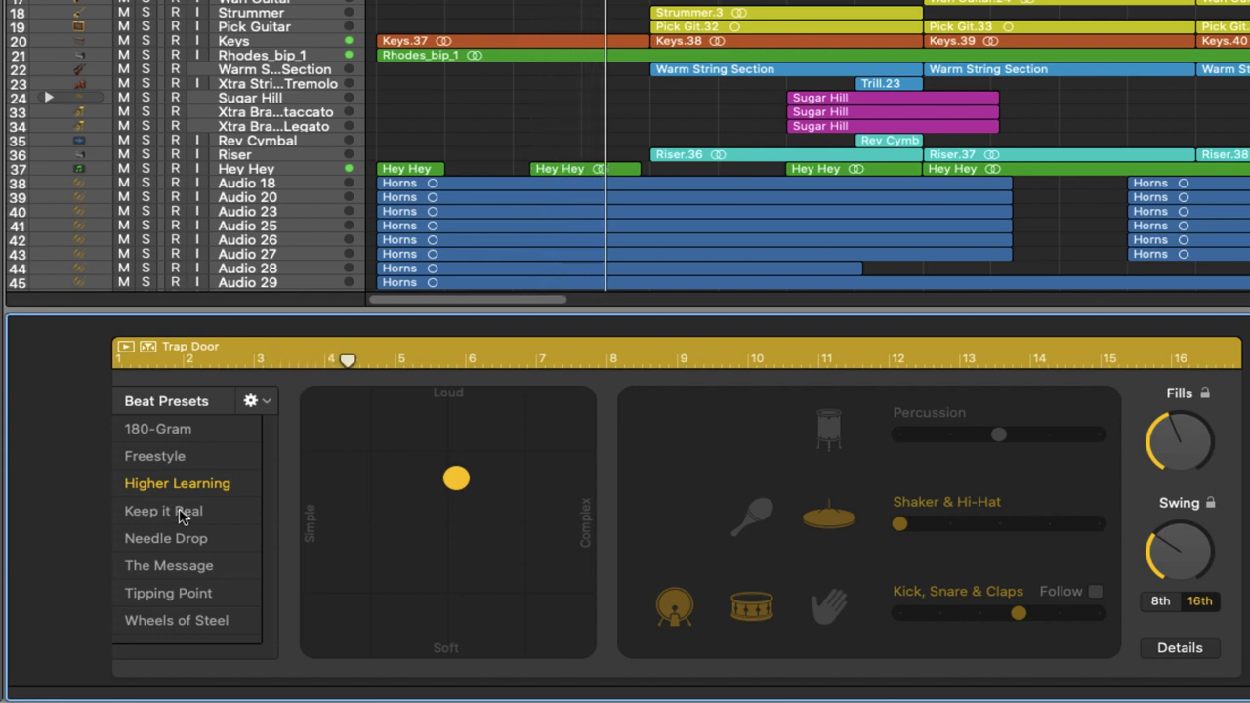
left_click(181, 514)
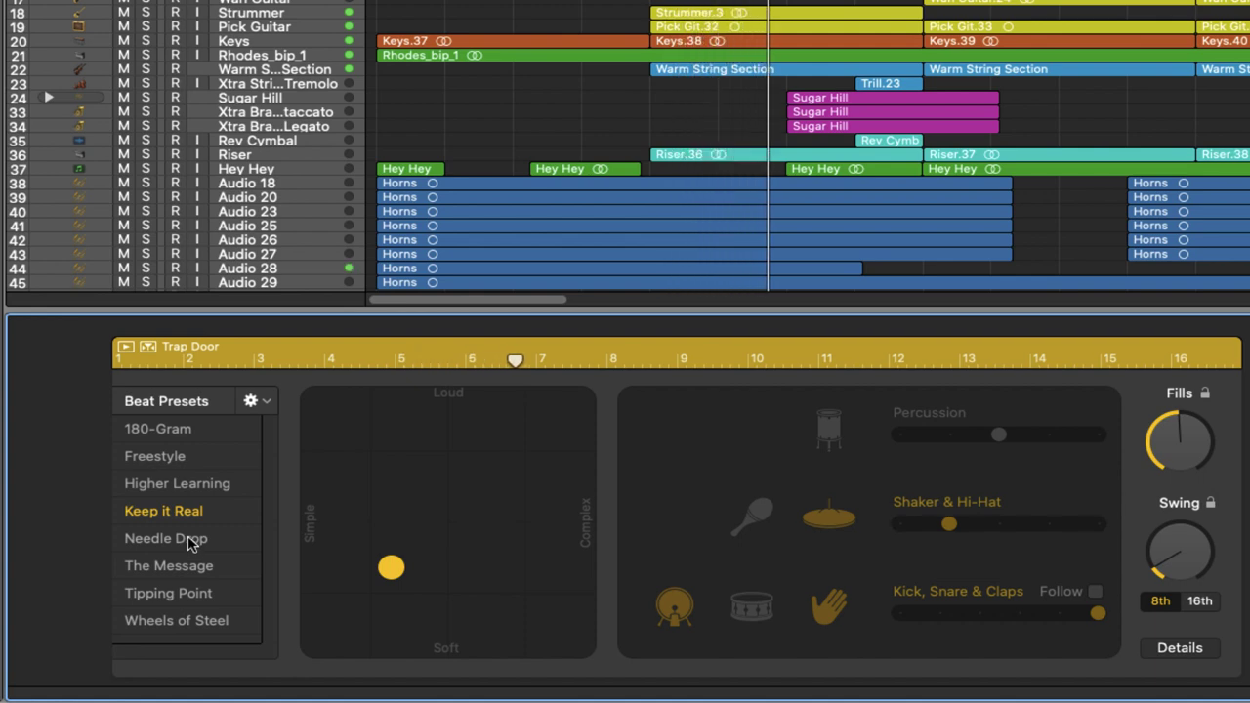
left_click(189, 541)
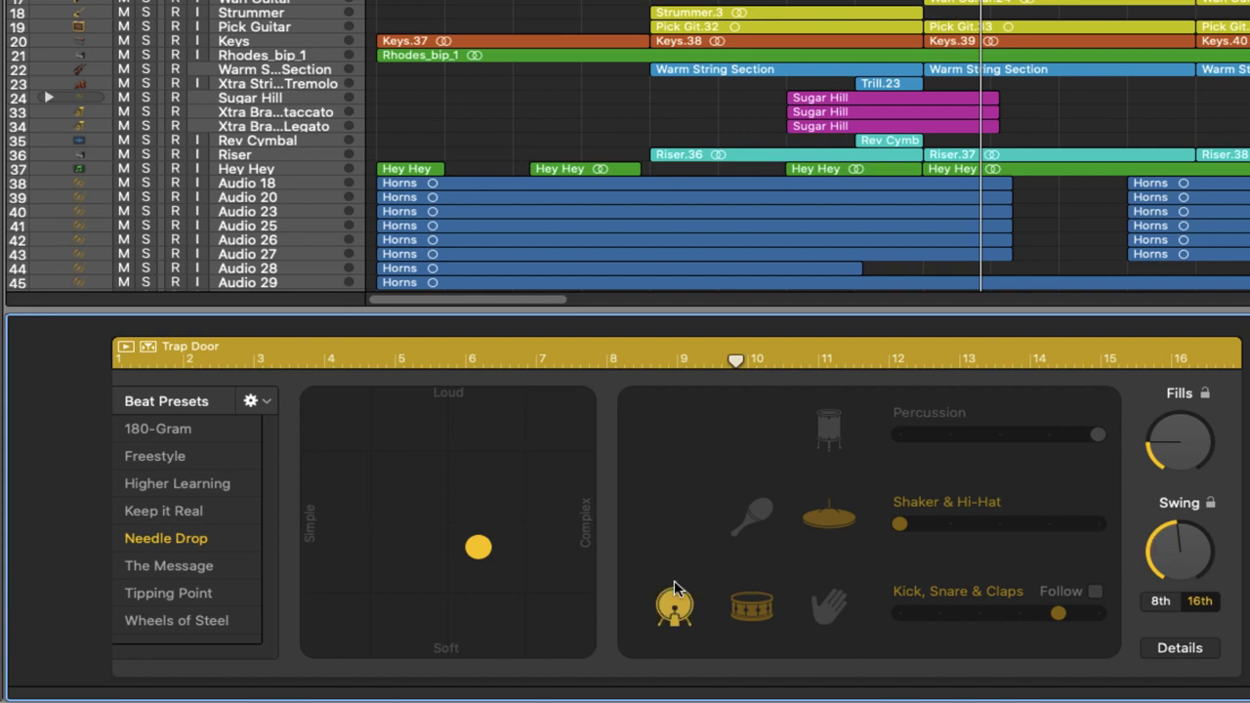
left_click(255, 457)
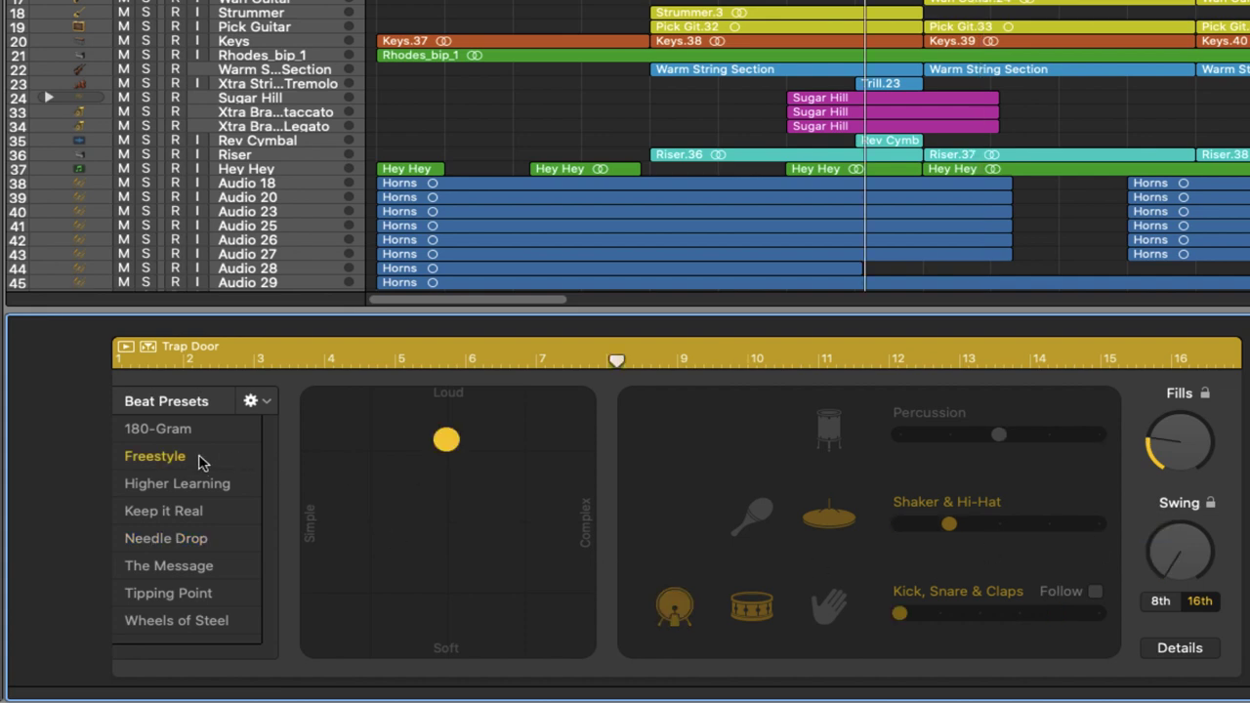
key("space")
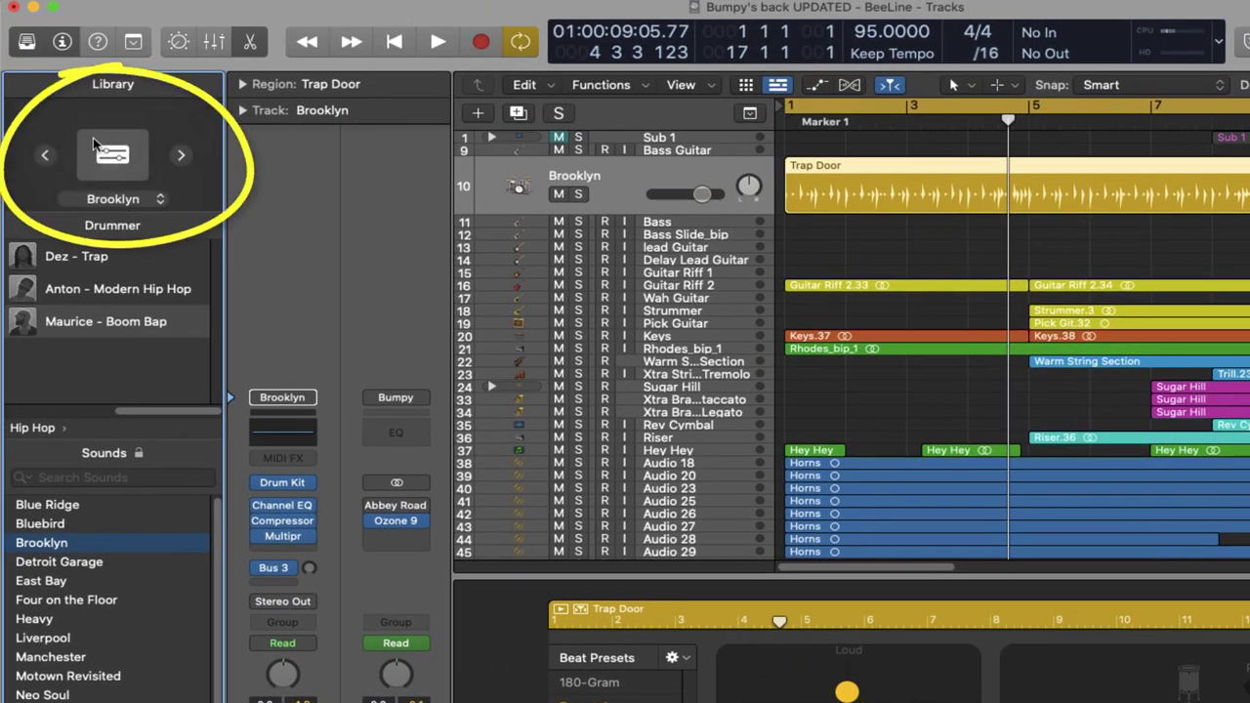
Step: In Drum Kit Designer, try Brooklyn 2 then Brooklyn 3 for both kick and snare
left_click(114, 154)
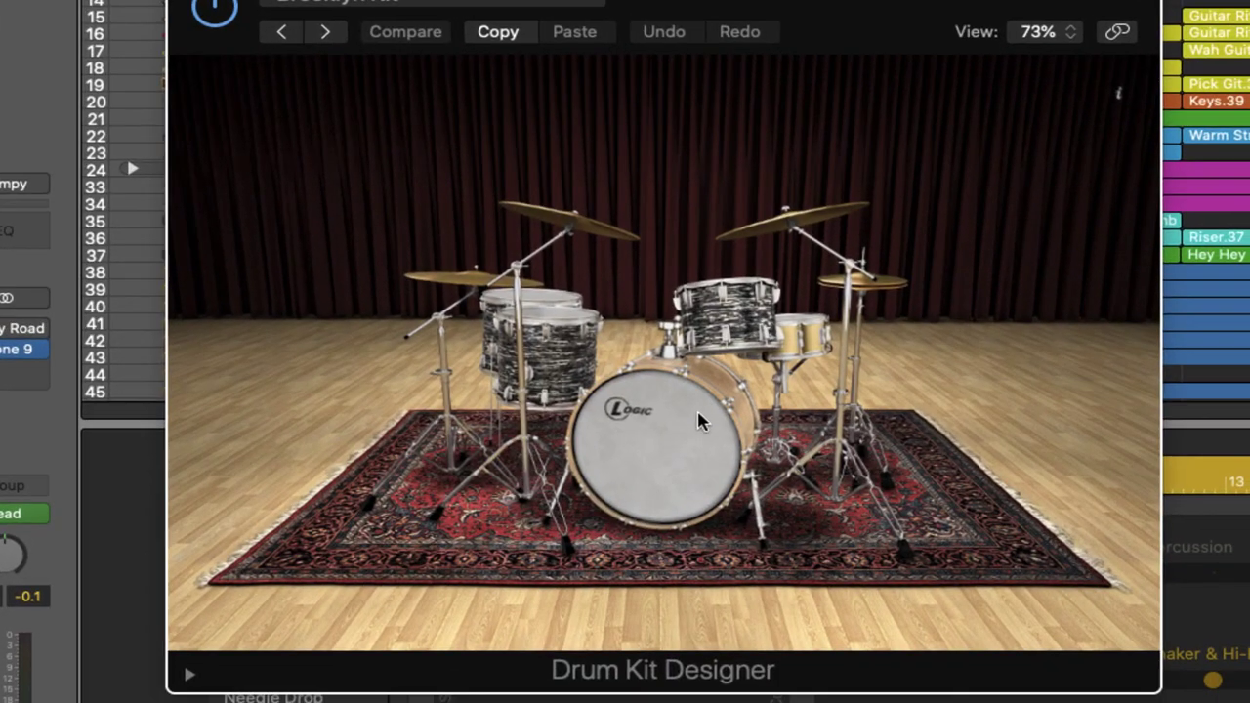
left_click(913, 573)
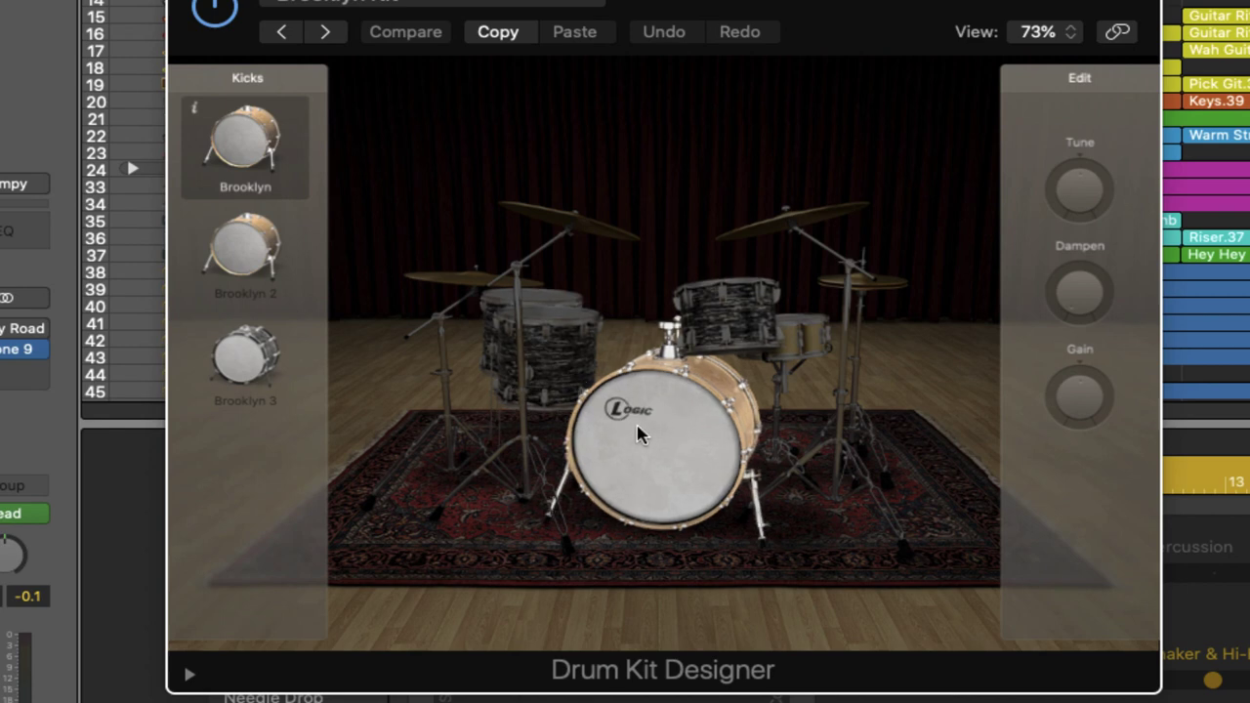
left_click(249, 247)
left_click(256, 364)
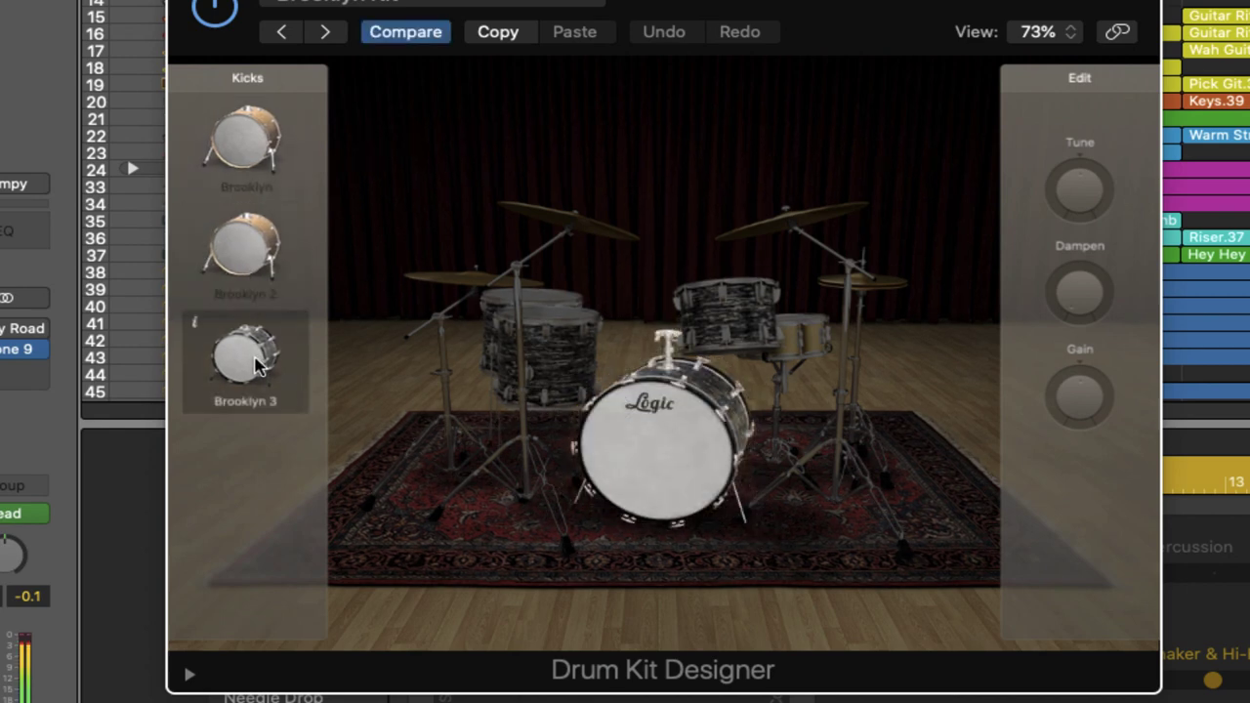
left_click(798, 334)
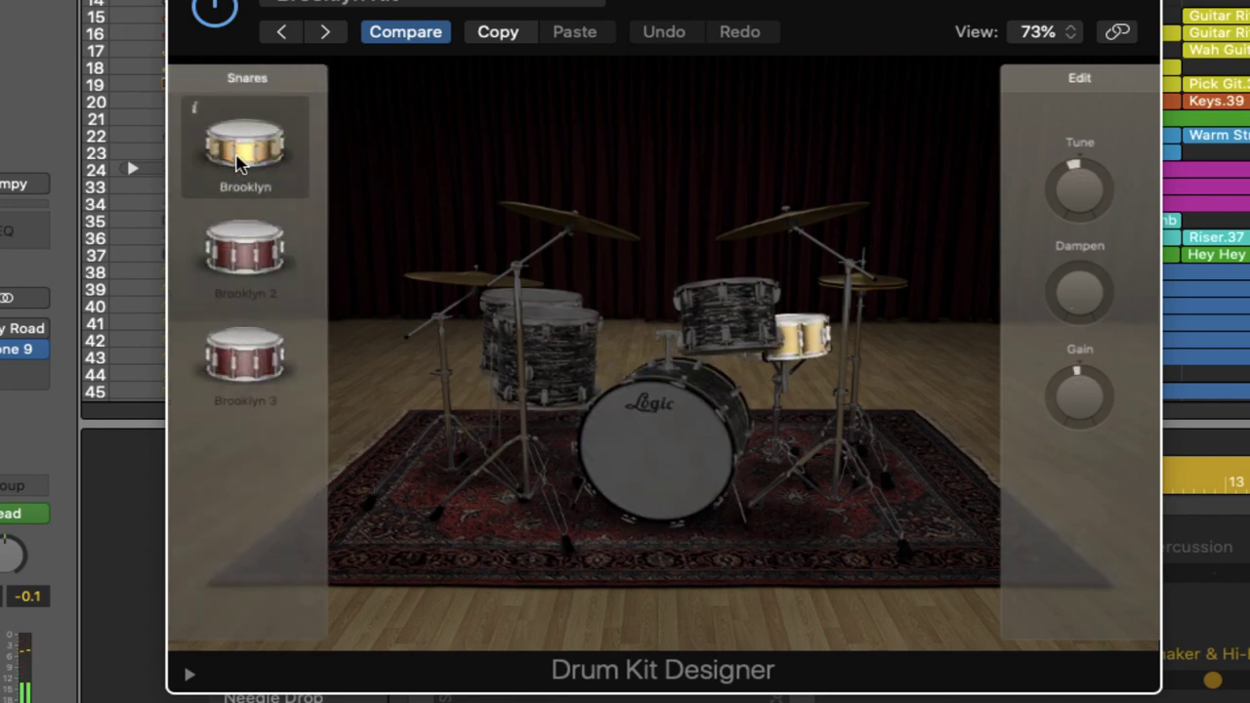
left_click(244, 249)
left_click(244, 364)
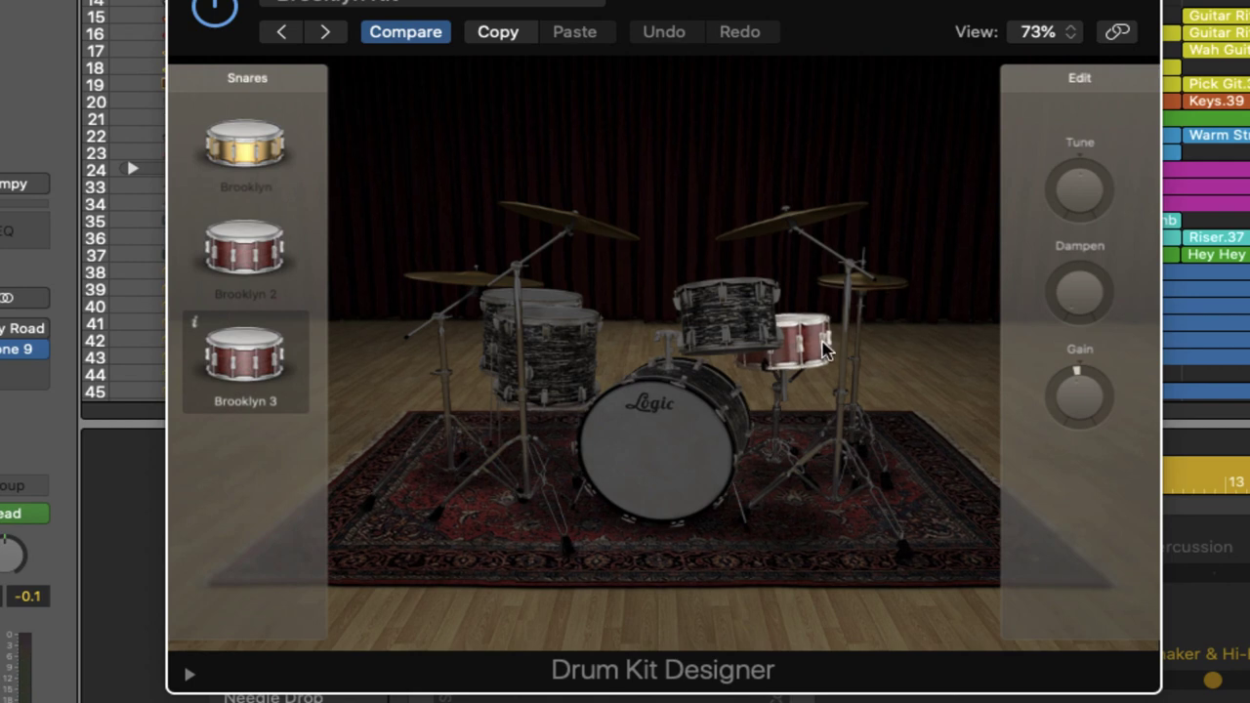
Step: Inspect the tune, dampen and gain of the right and left crashes, hi-hat and ride
mouse_move(1079, 191)
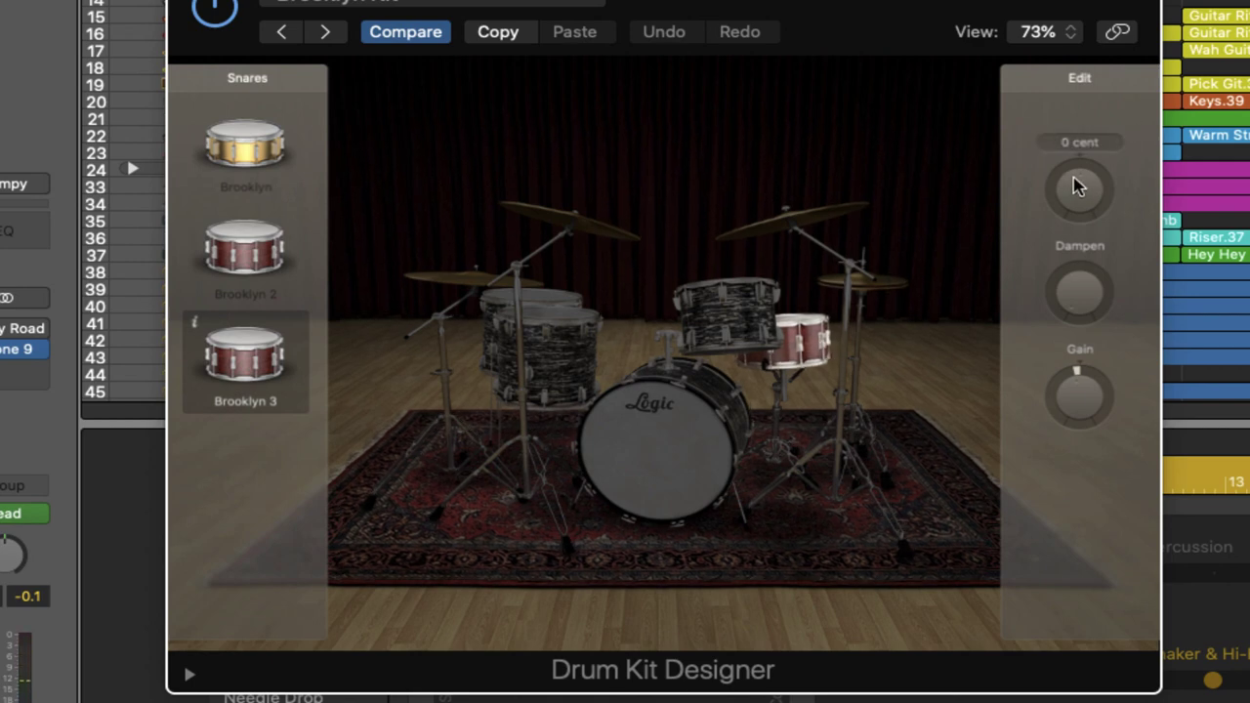
mouse_move(1082, 303)
mouse_move(1089, 412)
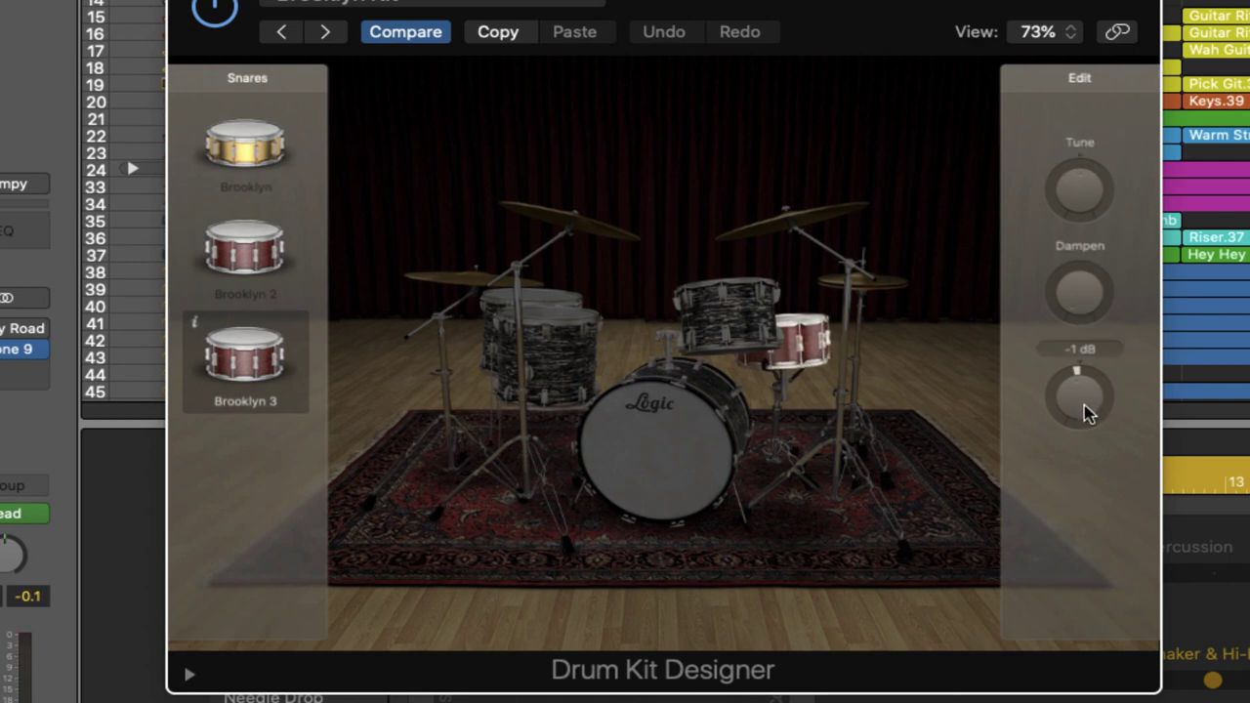
left_click(818, 220)
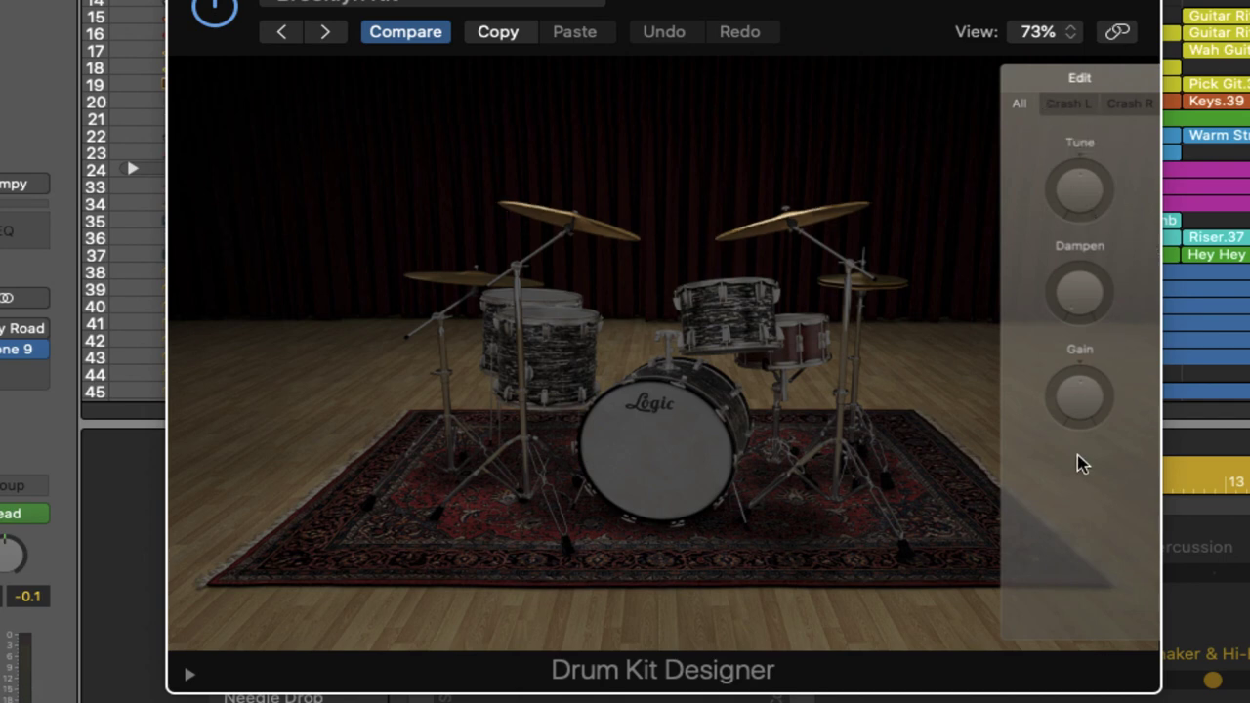
left_click(530, 257)
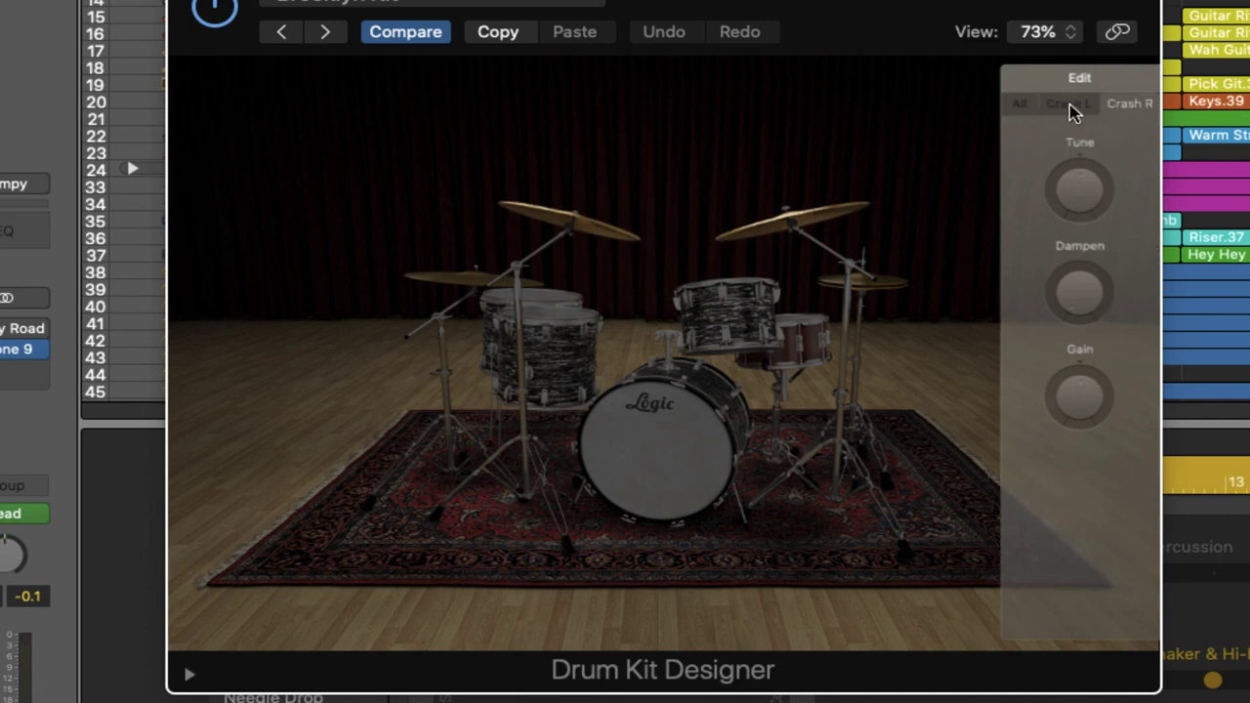
left_click(1072, 109)
left_click(506, 282)
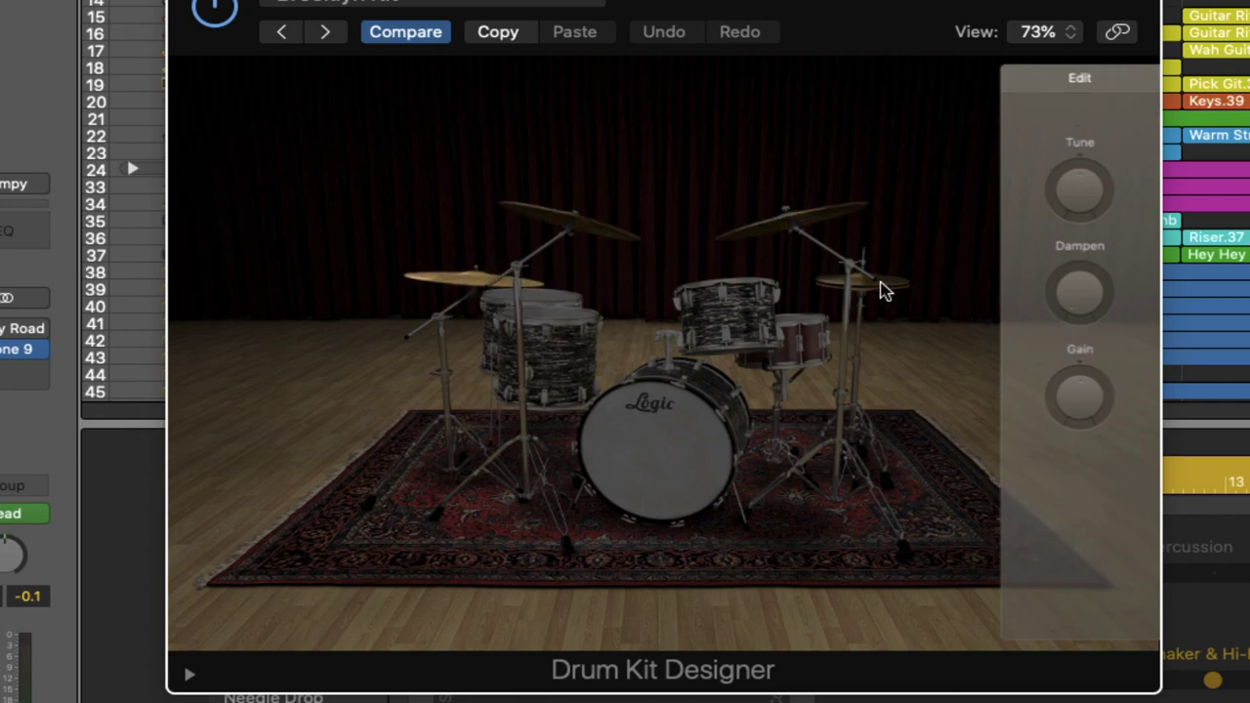
left_click(879, 284)
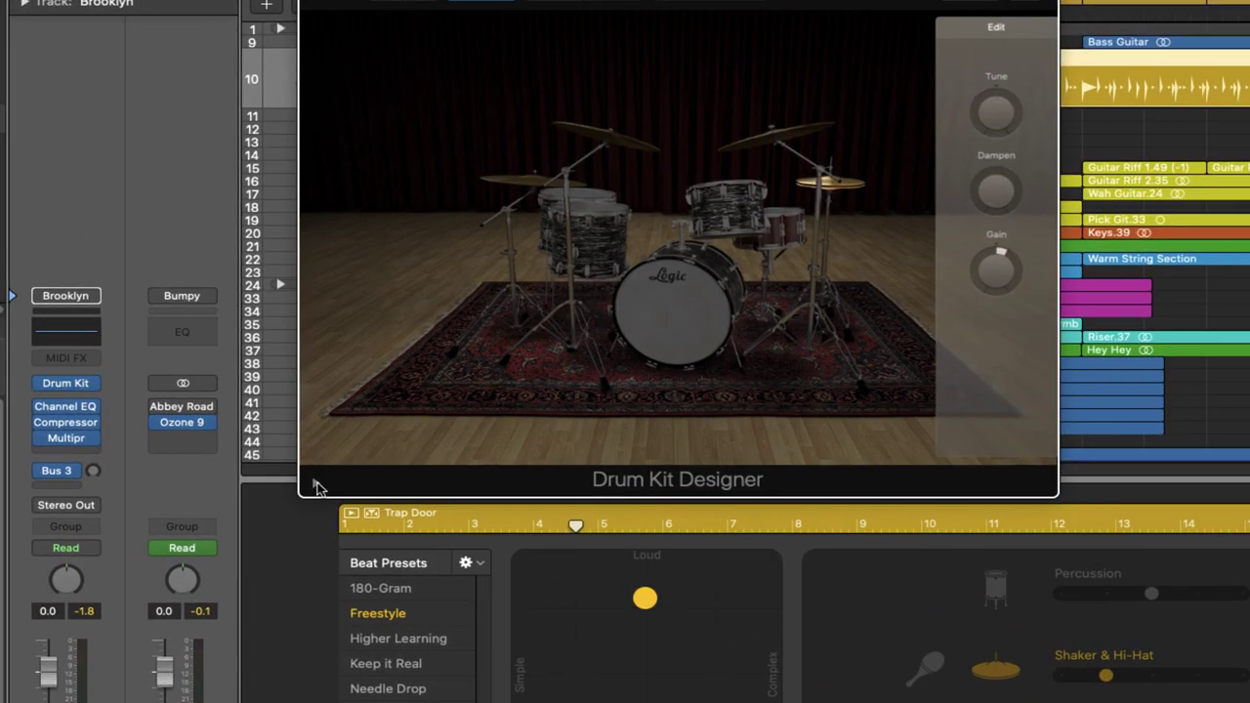
Step: Show the extended parameters and load the Brooklyn+ kit from Producer Kits
left_click(315, 482)
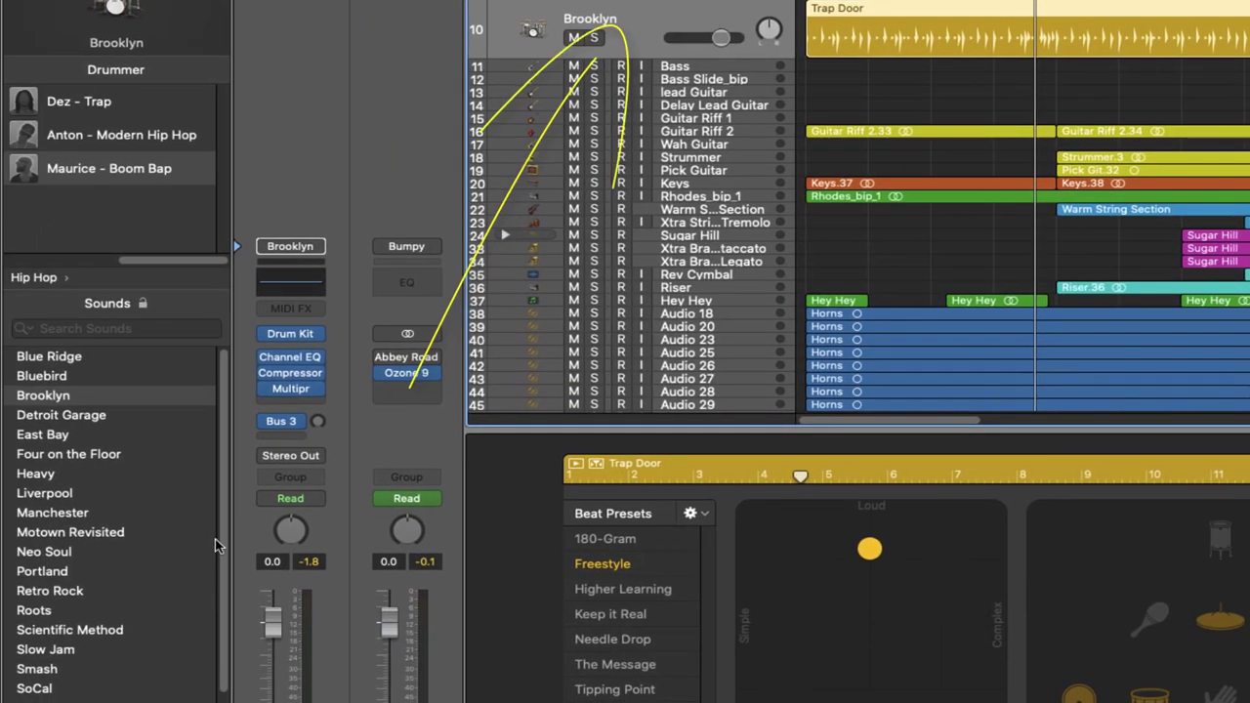
scroll(127, 683, "down", 2)
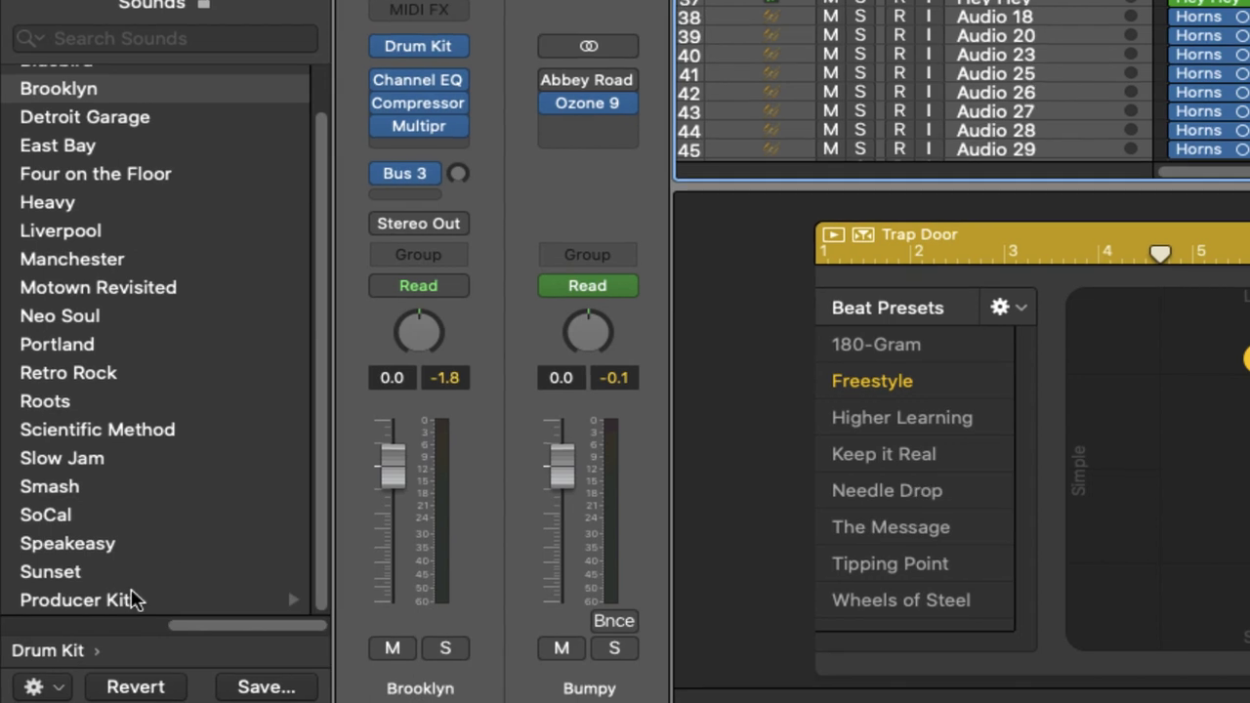
left_click(80, 601)
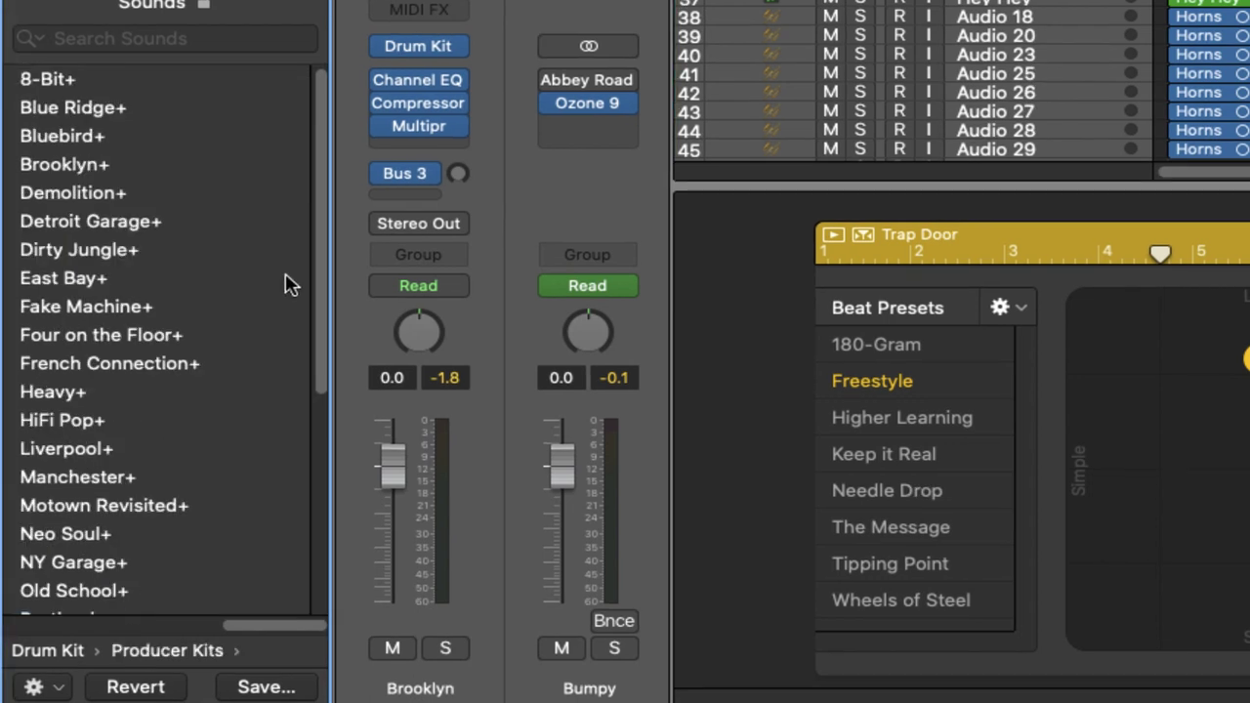
left_click(70, 168)
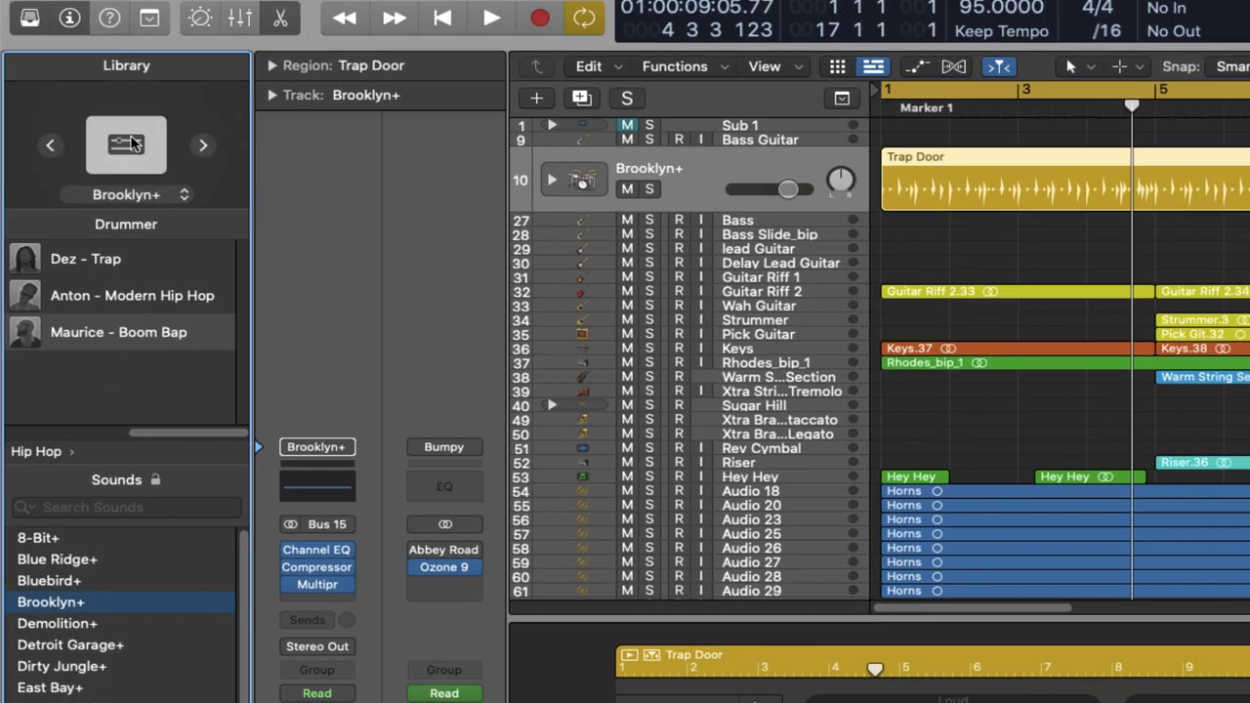
Step: Browse kick options, then try Birch and Modern Maple toms before settling on Pawn Shop
left_click(125, 144)
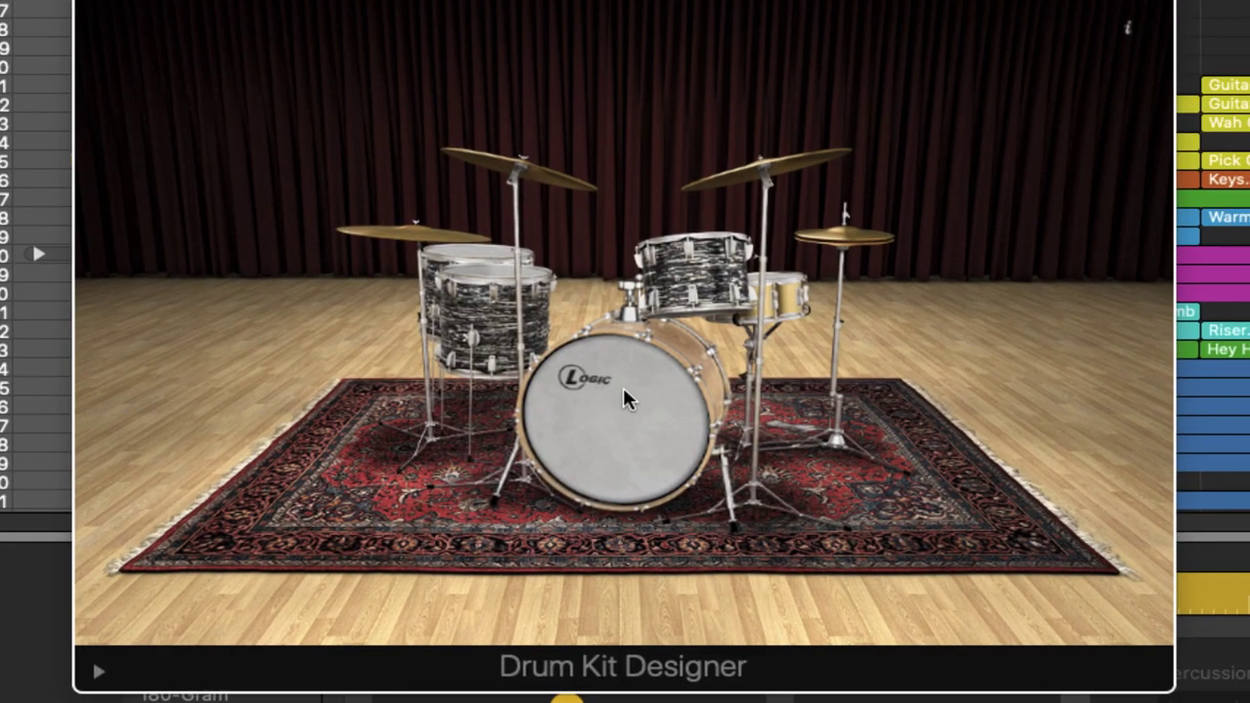
left_click(623, 387)
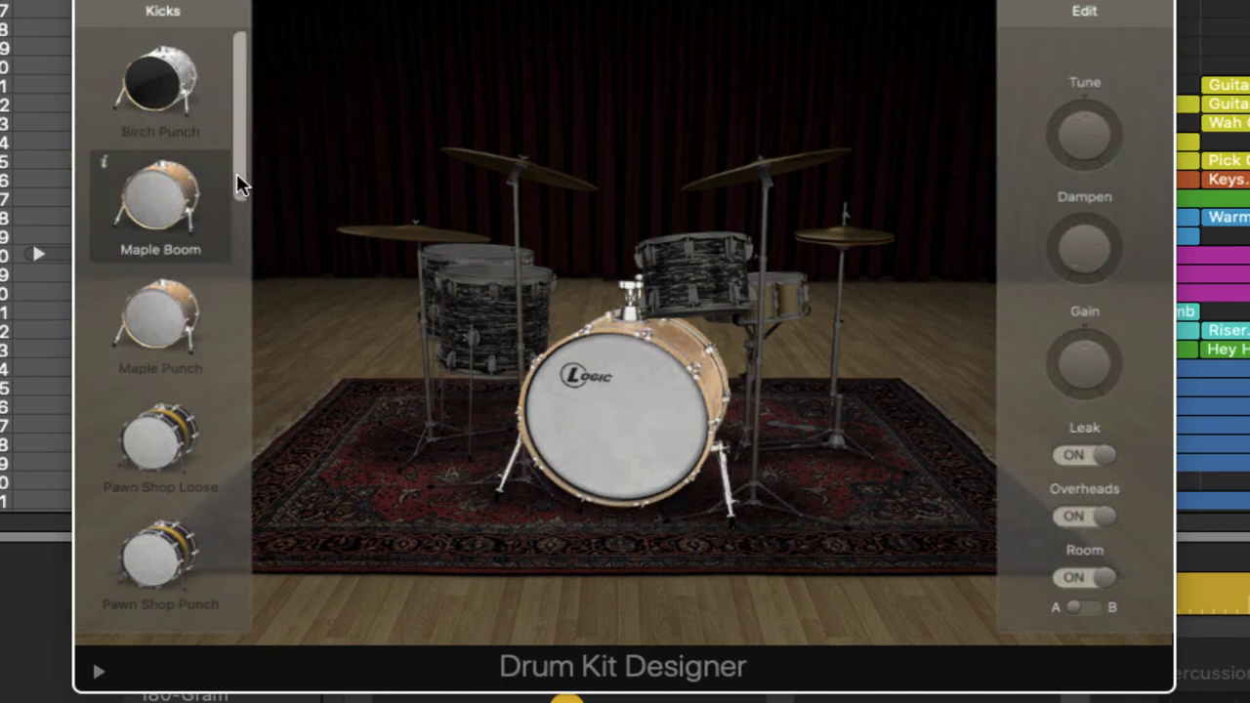
left_click_drag(244, 180, 265, 89)
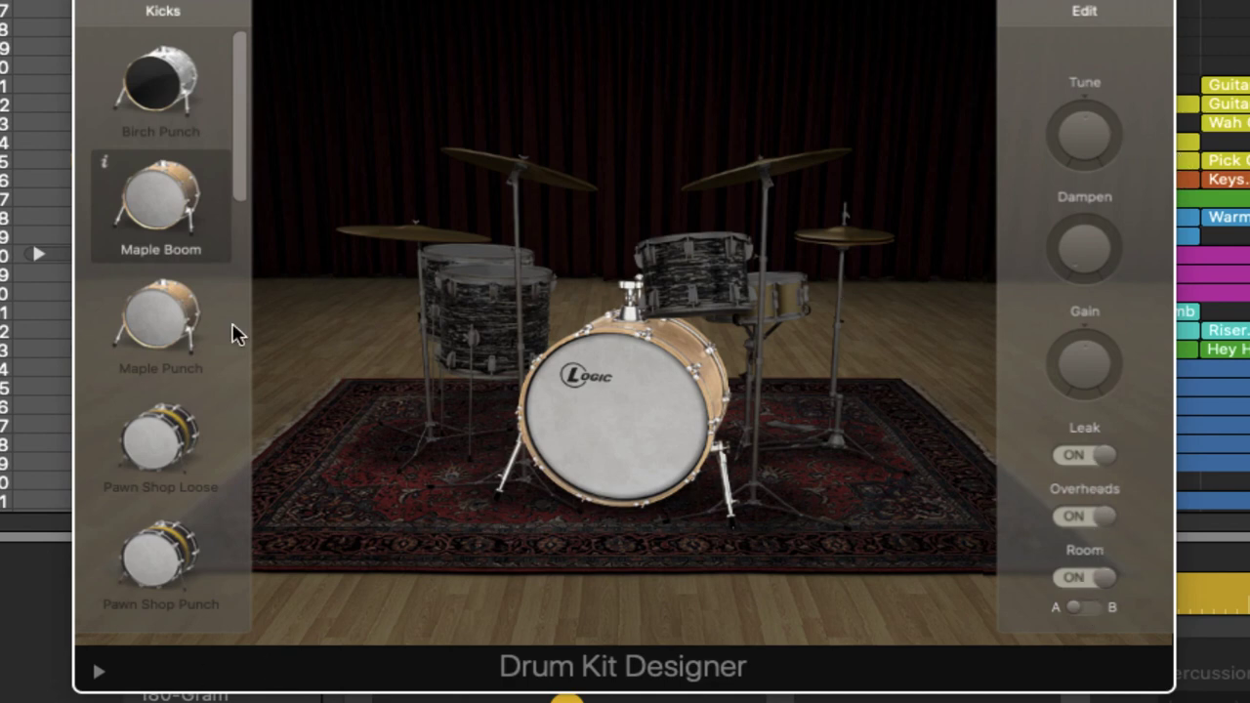
left_click(500, 291)
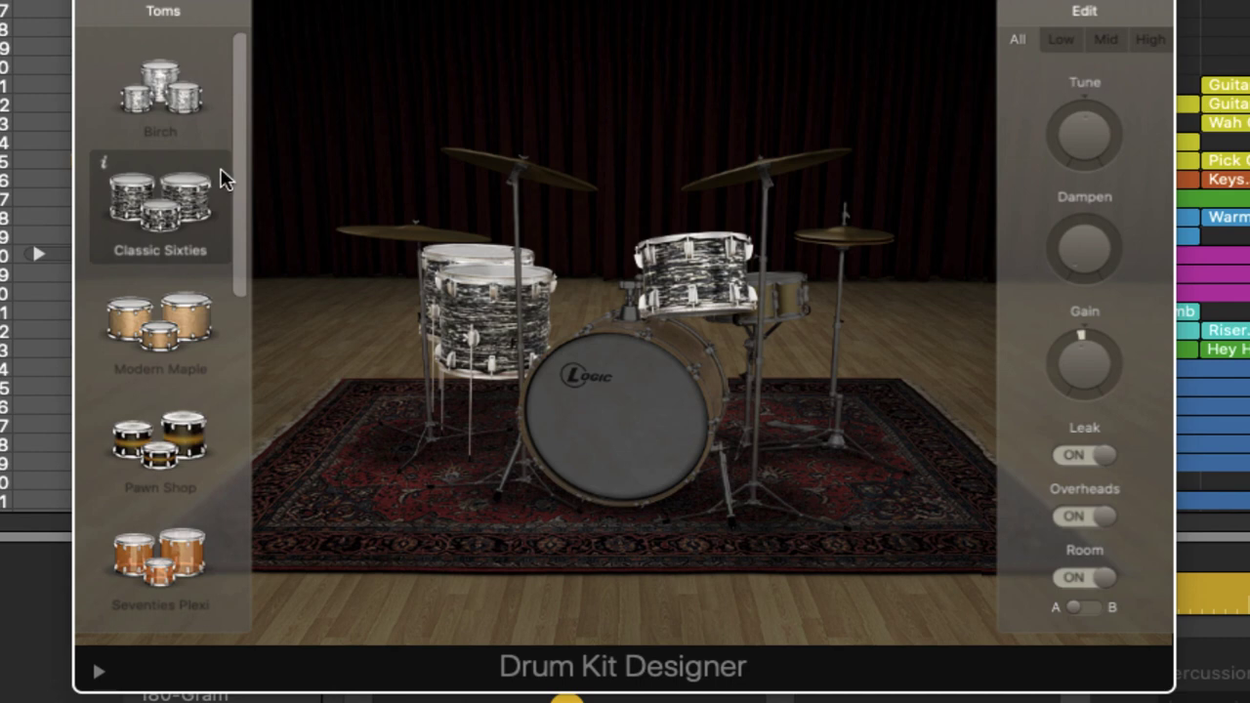
left_click_drag(230, 181, 234, 162)
left_click(168, 87)
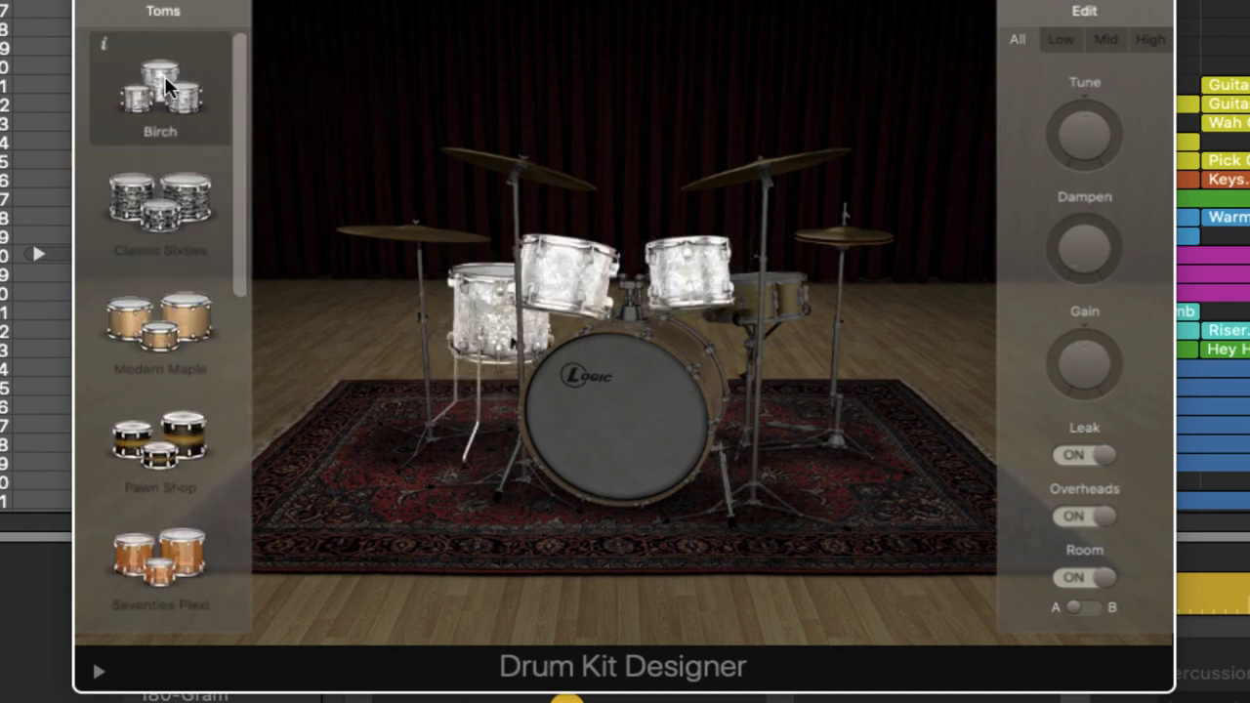
left_click(178, 320)
left_click(186, 429)
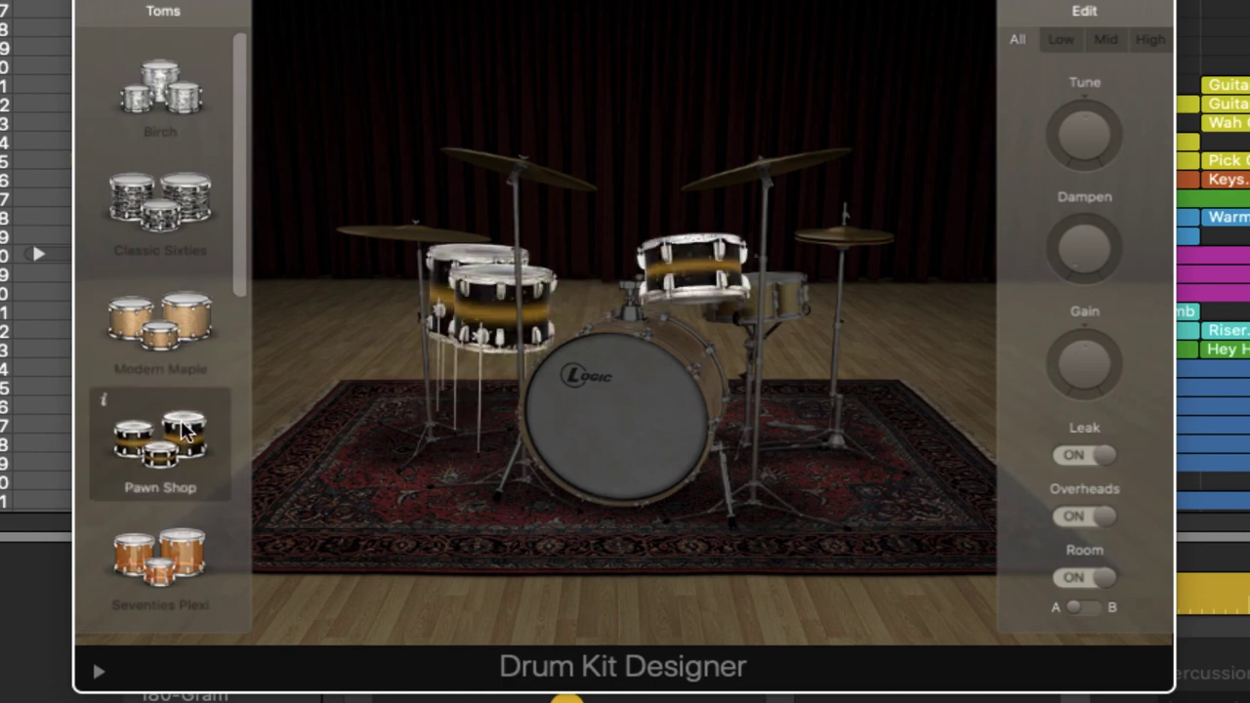
Step: Browse the hi-hat, crash and ride options, ending with Vintage Dark as the ride
left_click(846, 236)
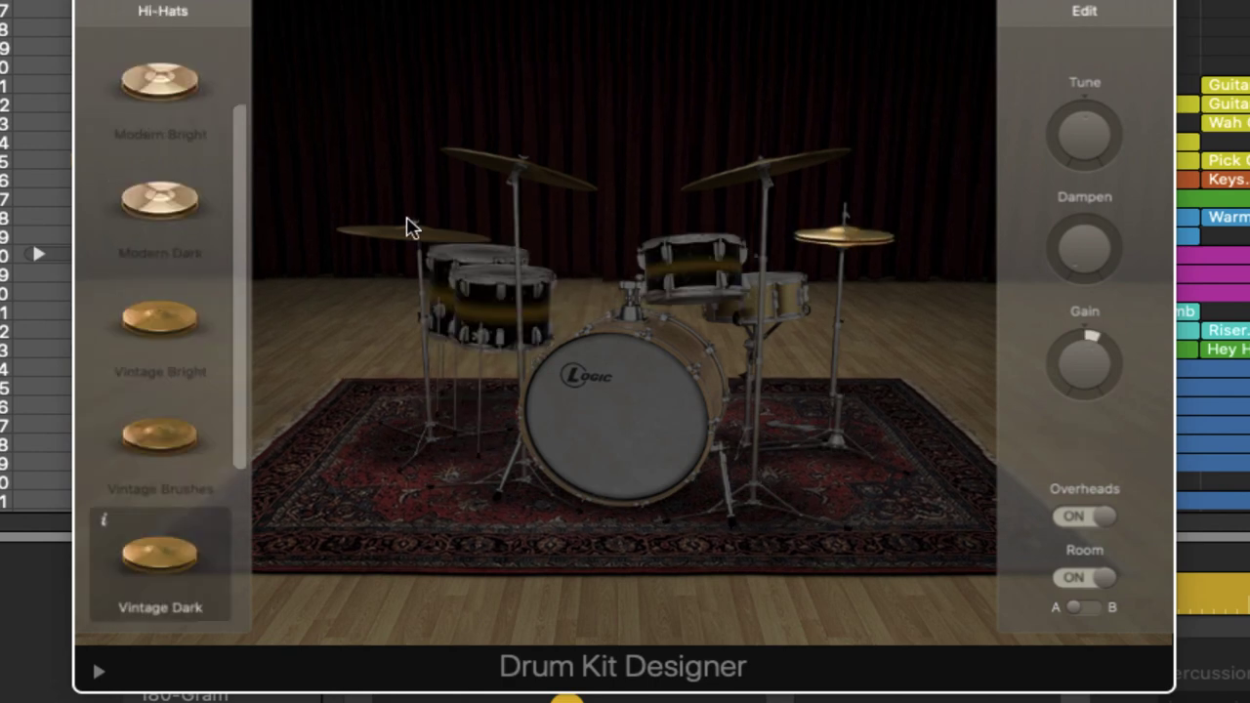
left_click_drag(237, 195, 272, 61)
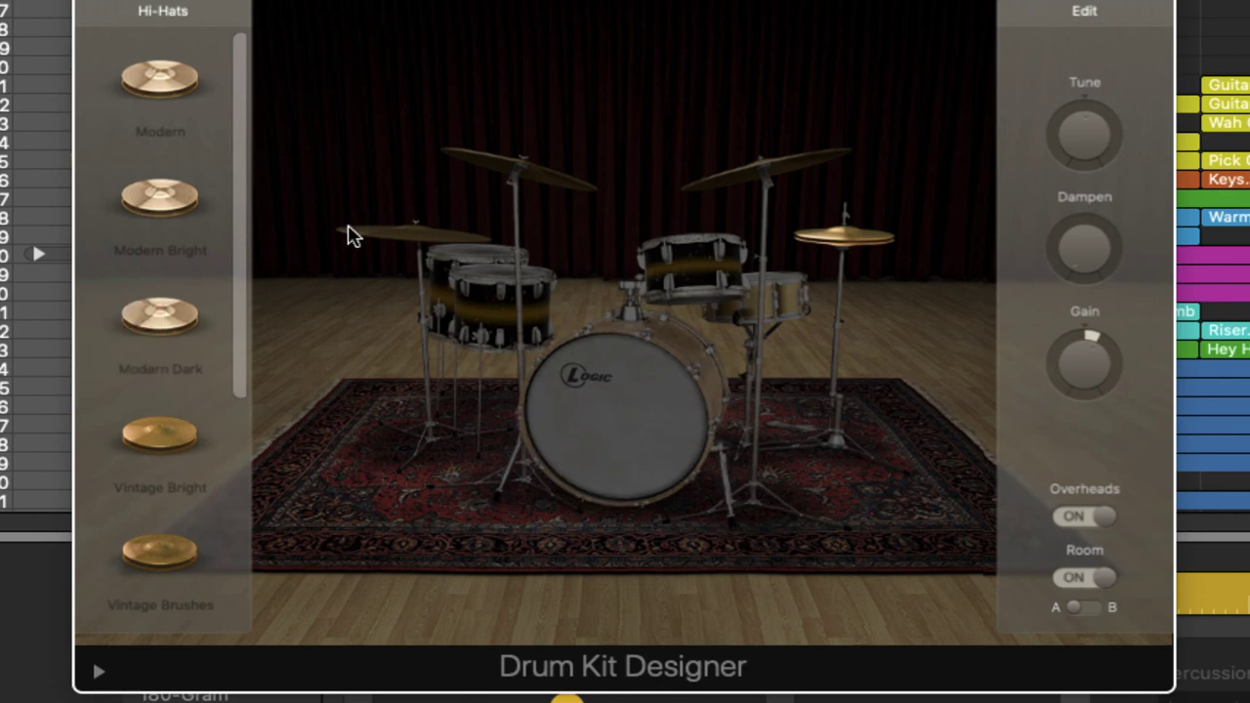
left_click(775, 168)
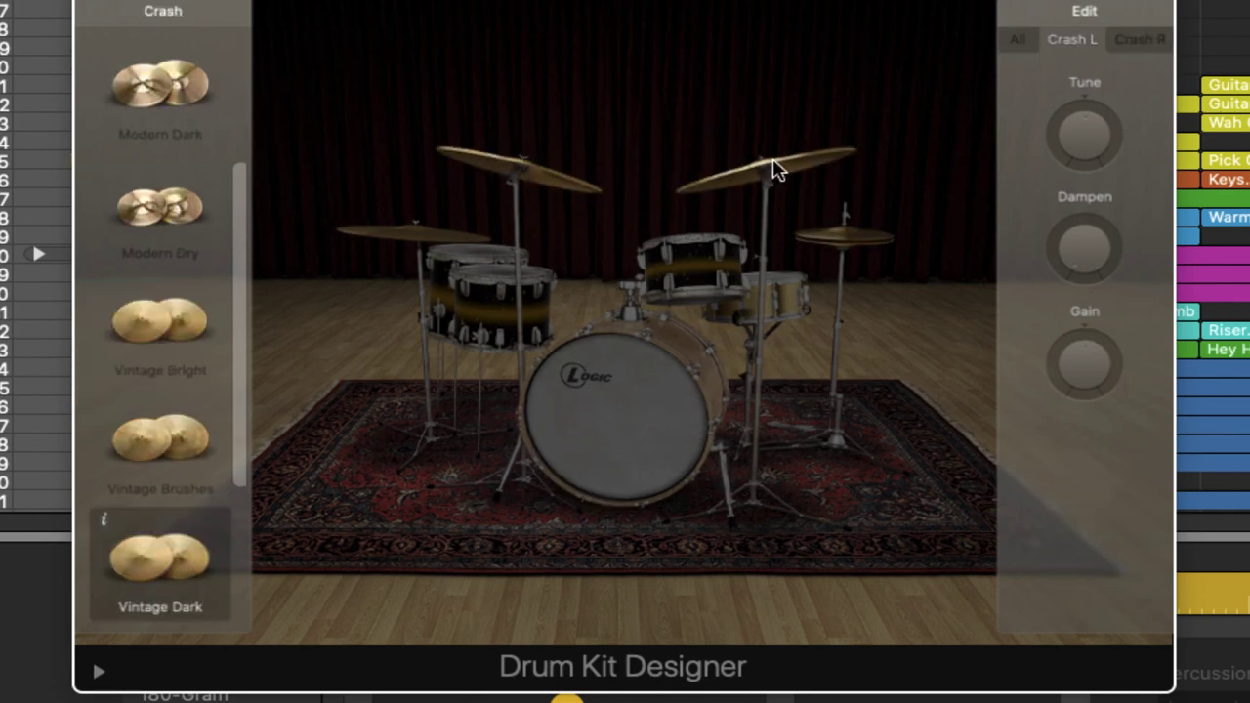
scroll(235, 313, "down", 5)
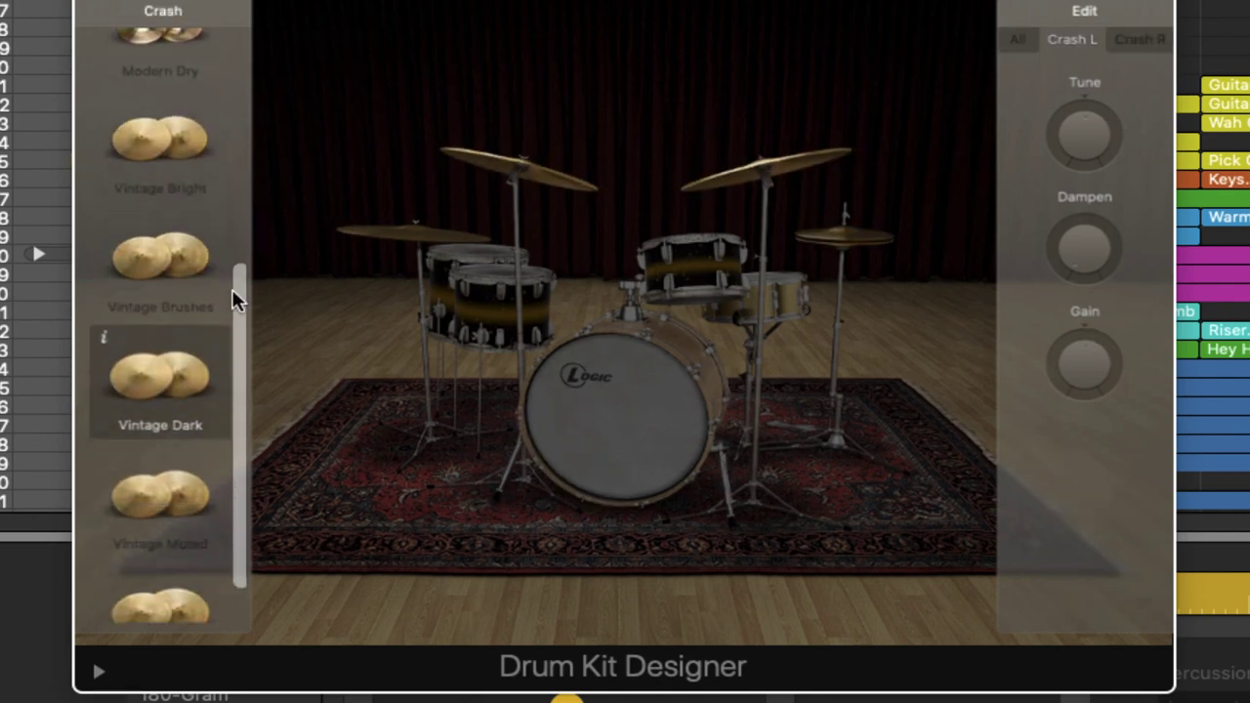
scroll(238, 195, "up", 10)
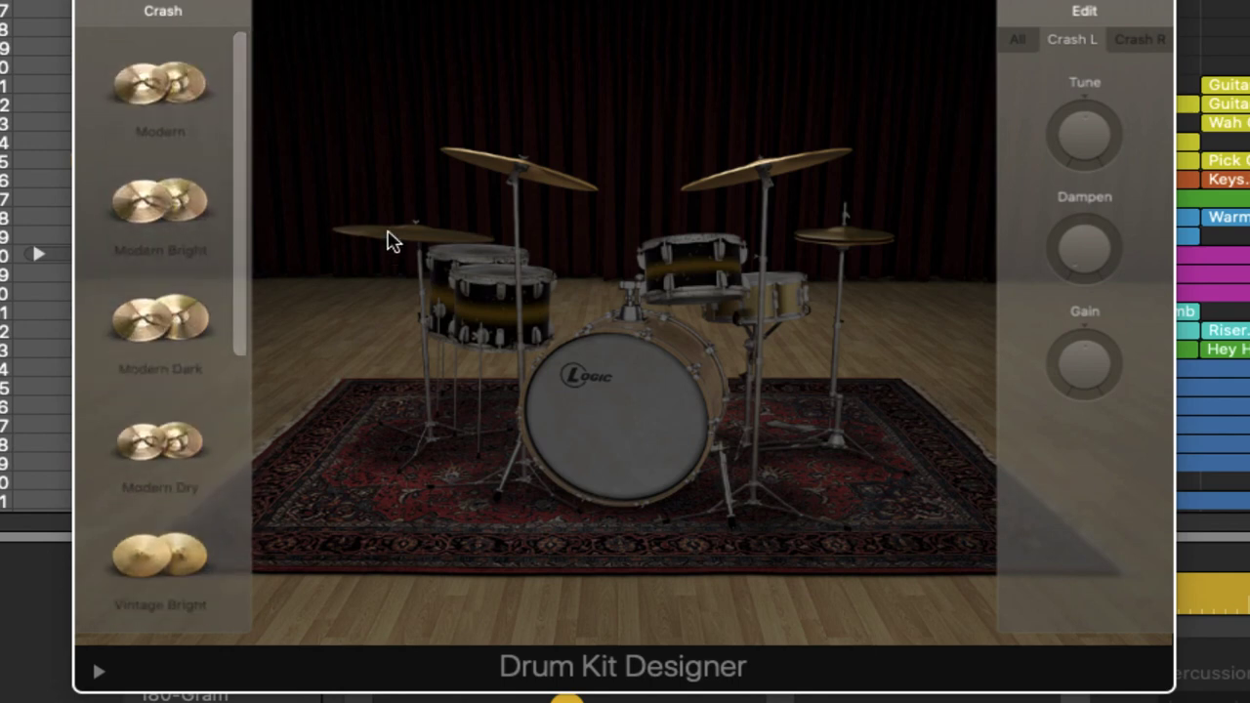
left_click(389, 236)
left_click_drag(239, 219, 273, 454)
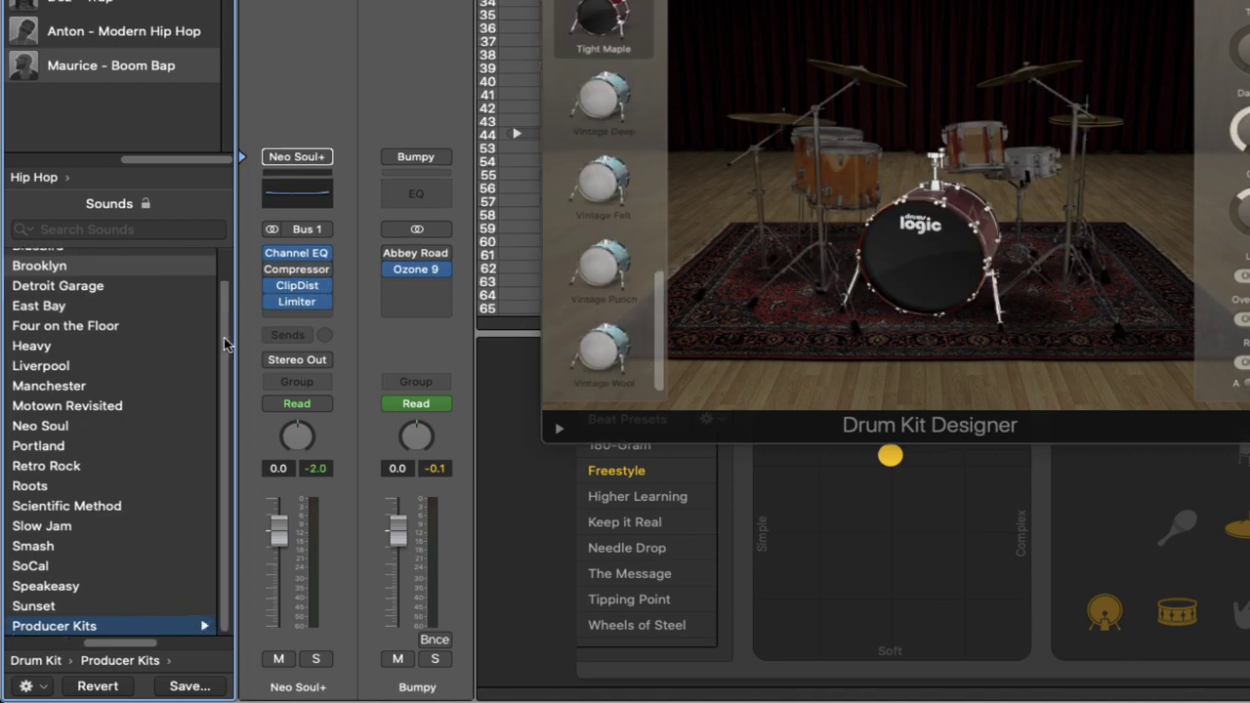
Step: Load the Neo Soul+ producer kit and browse its kick drum list
scroll(222, 312, "up", 2)
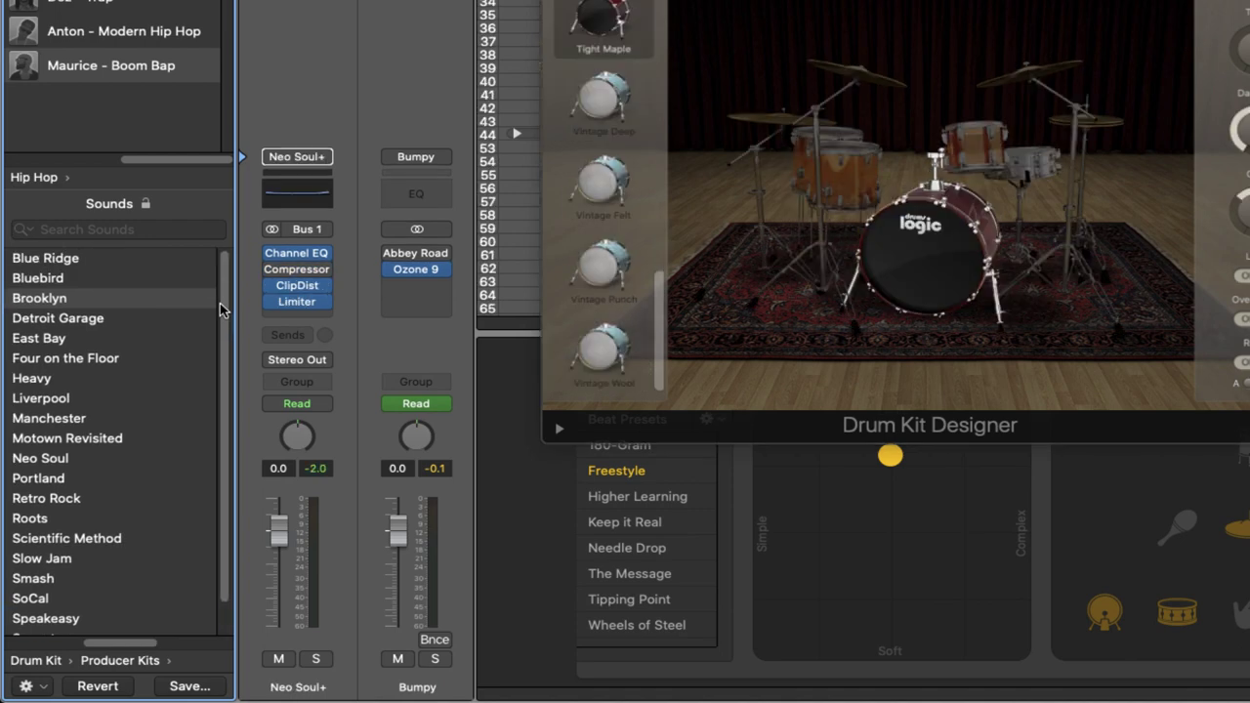
scroll(220, 304, "down", 2)
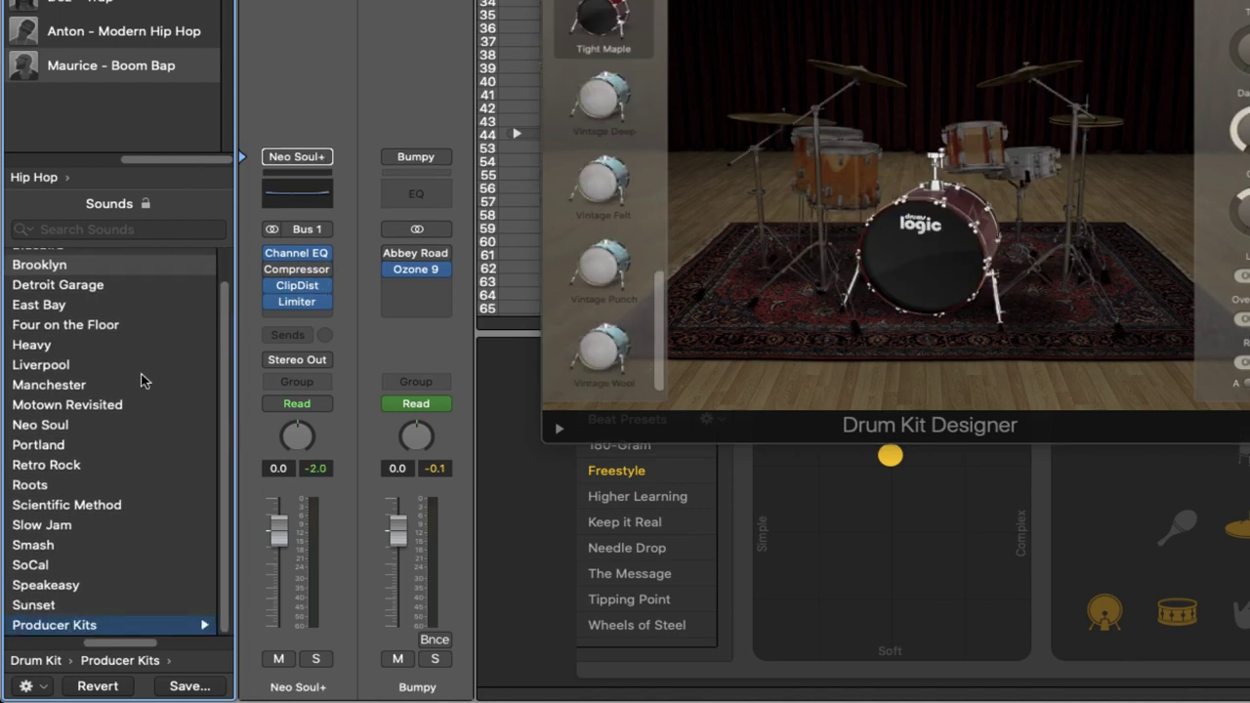
left_click_drag(124, 646, 198, 644)
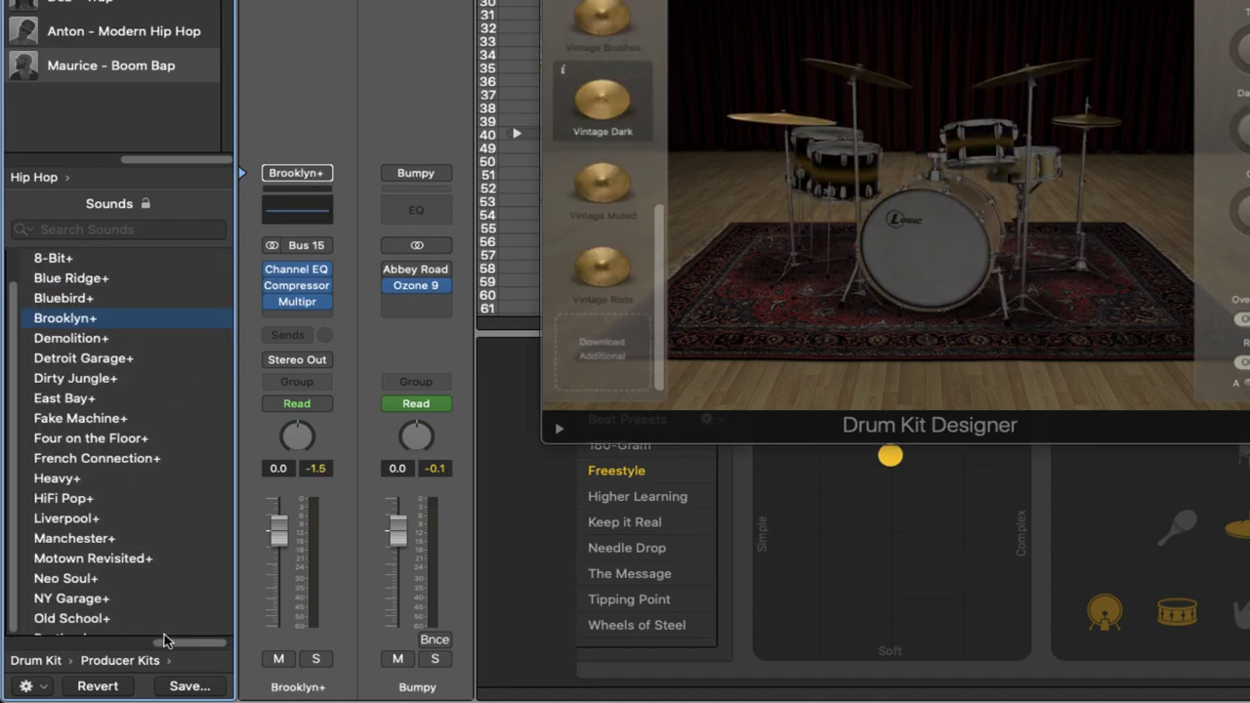
left_click_drag(173, 642, 163, 640)
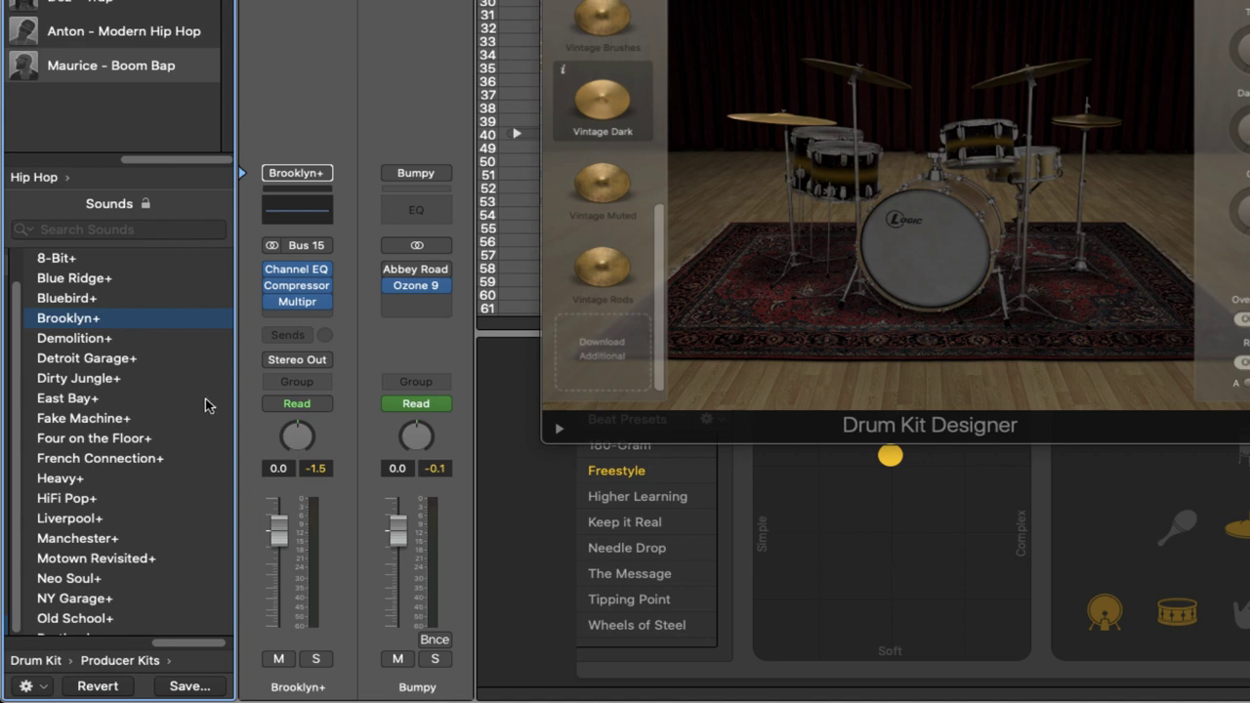
left_click(68, 580)
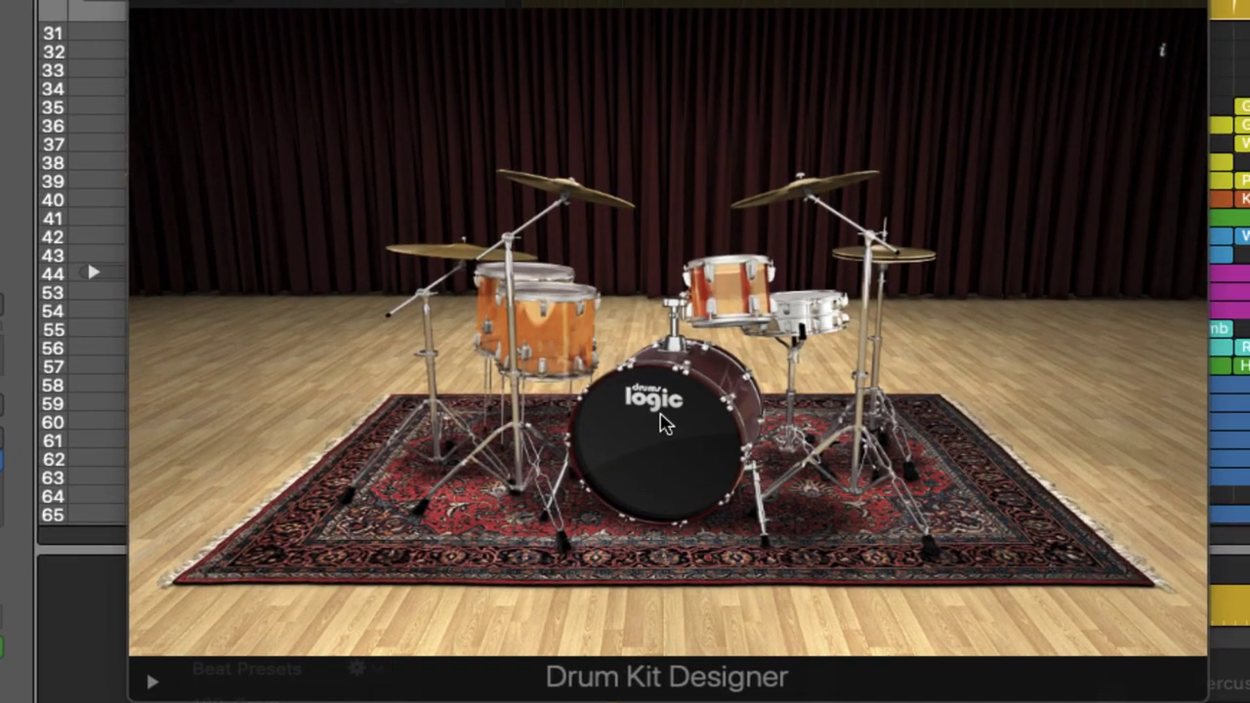
left_click(664, 421)
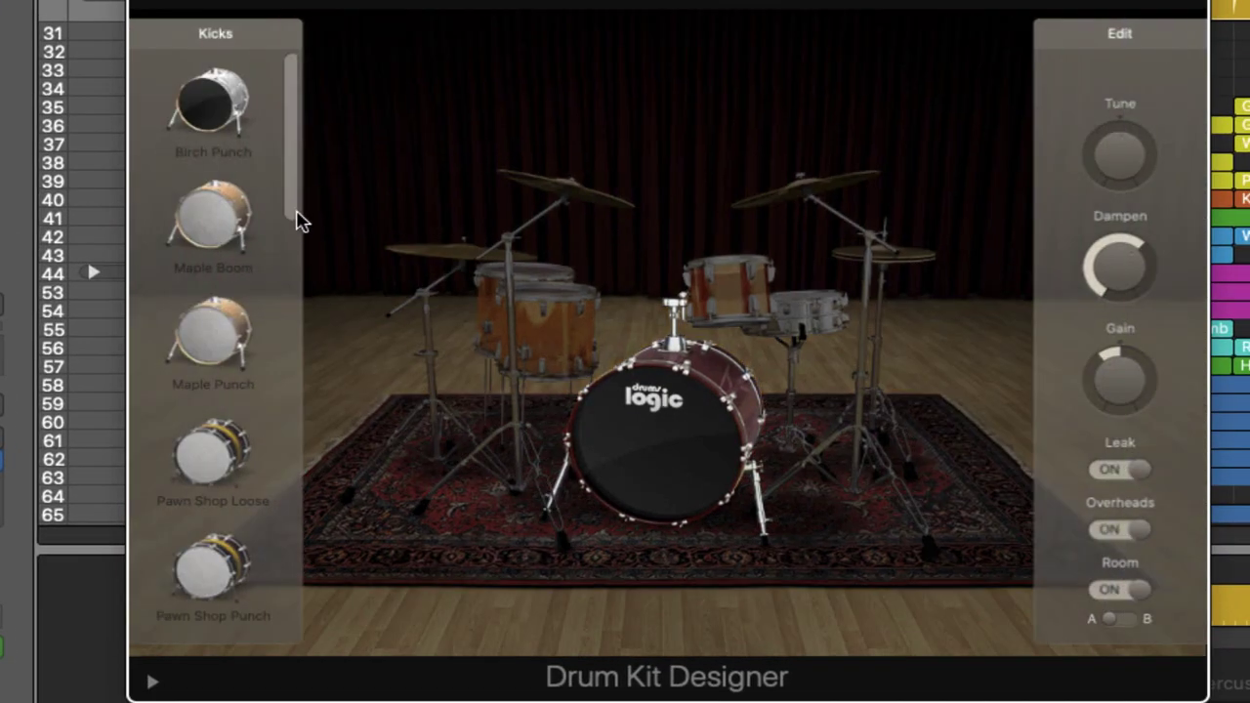
left_click_drag(287, 203, 330, 540)
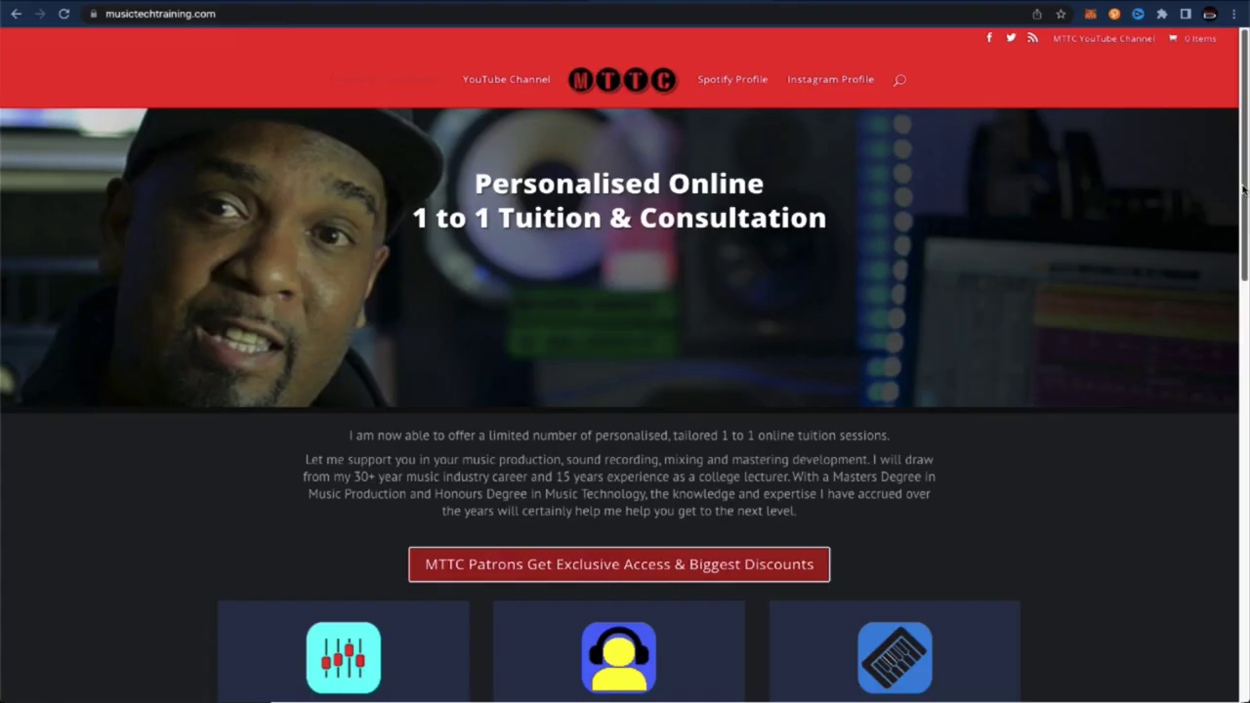
Step: Fill in the contact form's name, e-mail, a mixing-tuition booking message and the anti-spam sum answer
scroll(1248, 367, "down", 5)
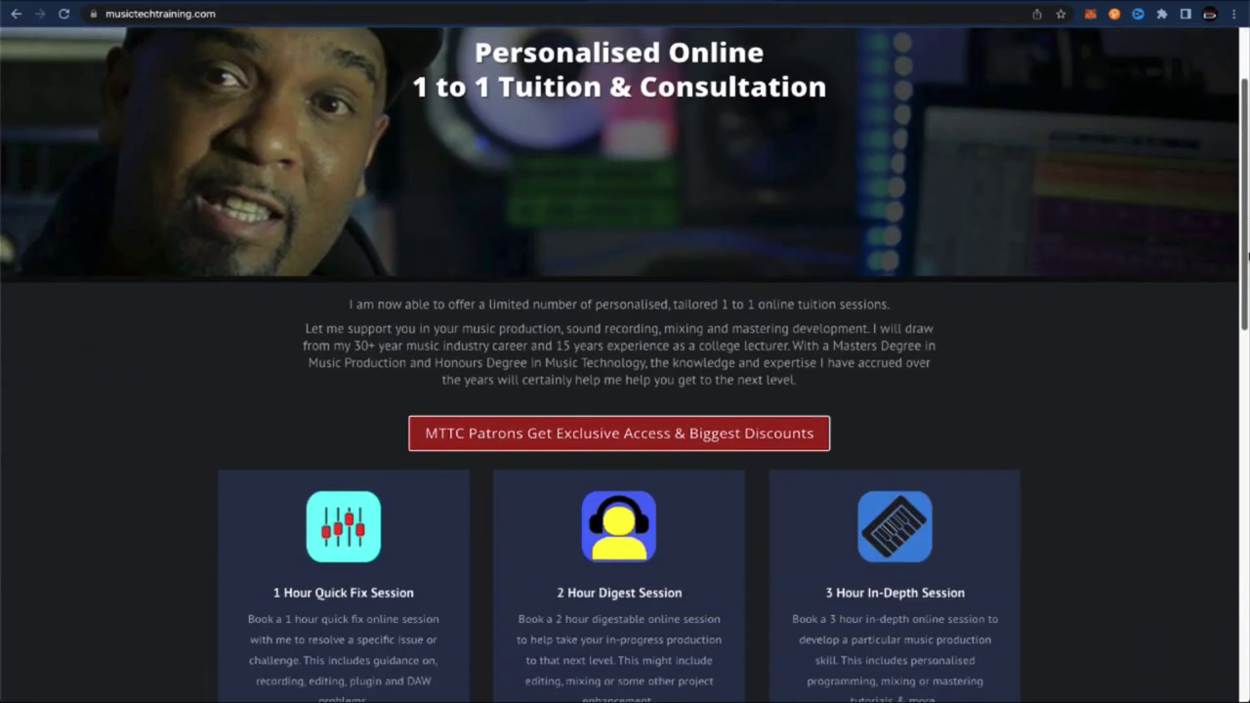
scroll(1247, 367, "down", 5)
left_click(391, 402)
type("Duce")
left_click(824, 402)
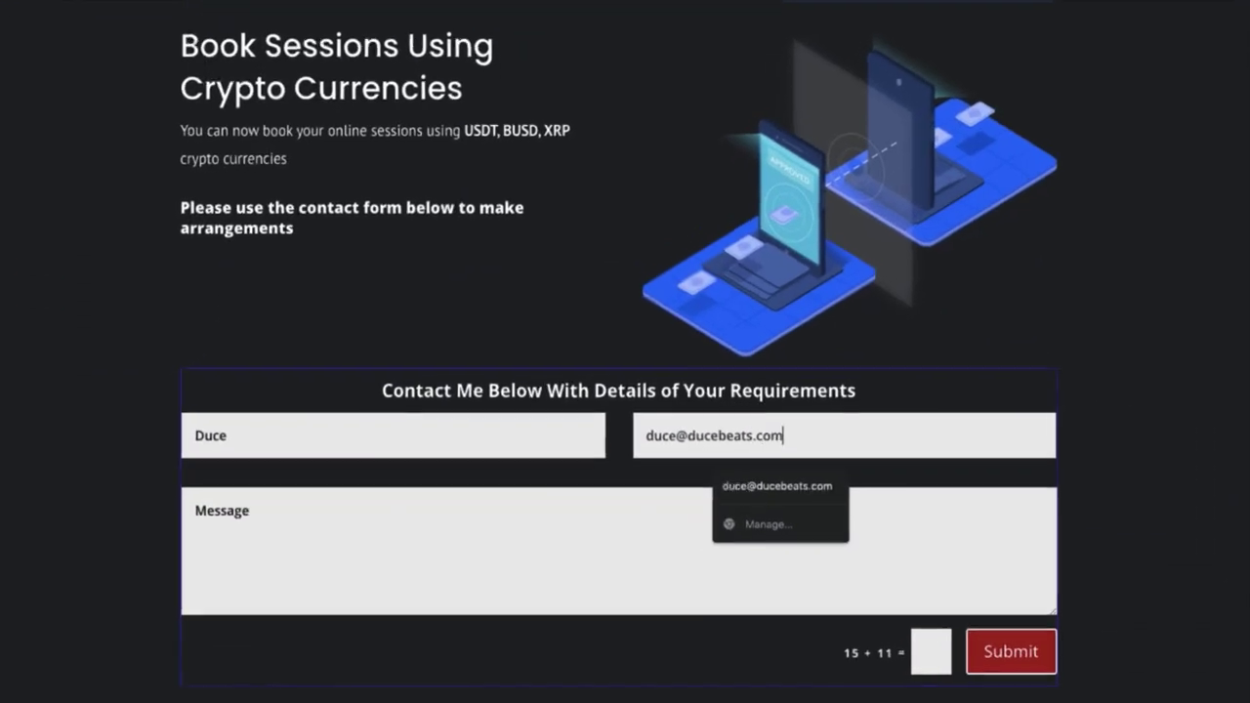
left_click(390, 488)
type("Hey, can I book a tuition session with you to learn some mixing")
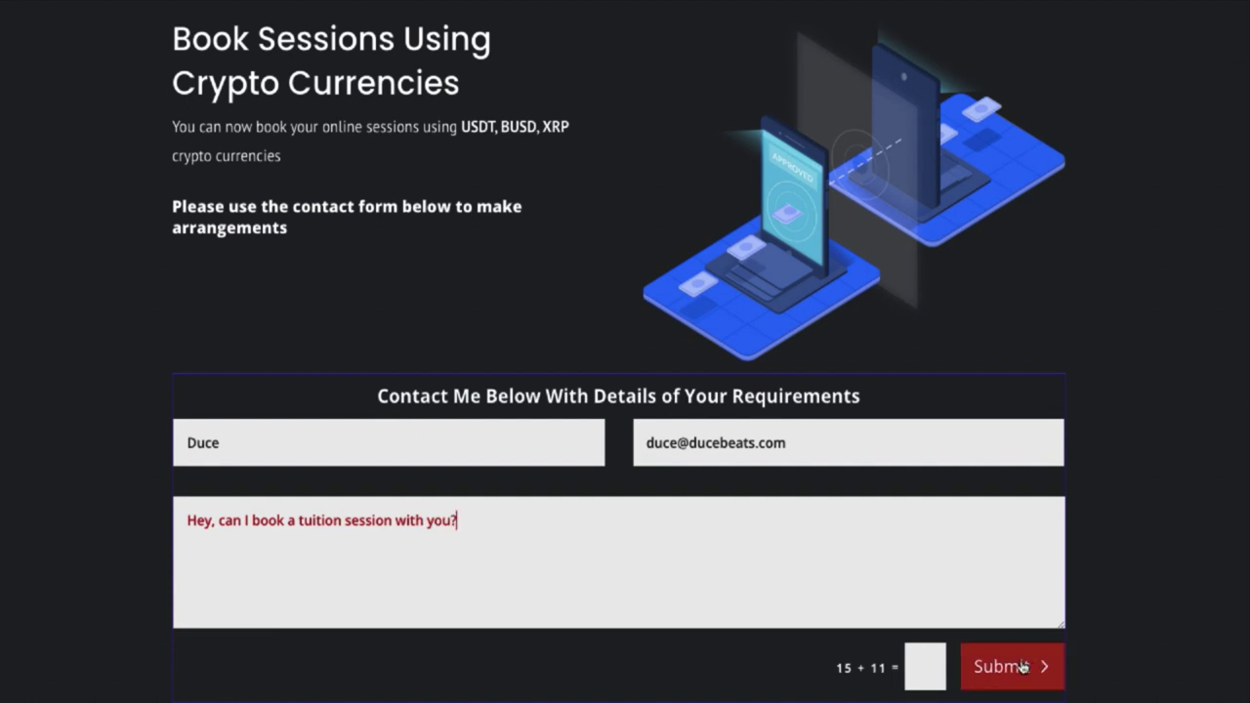
type(" techniques?")
left_click(936, 665)
type("26")
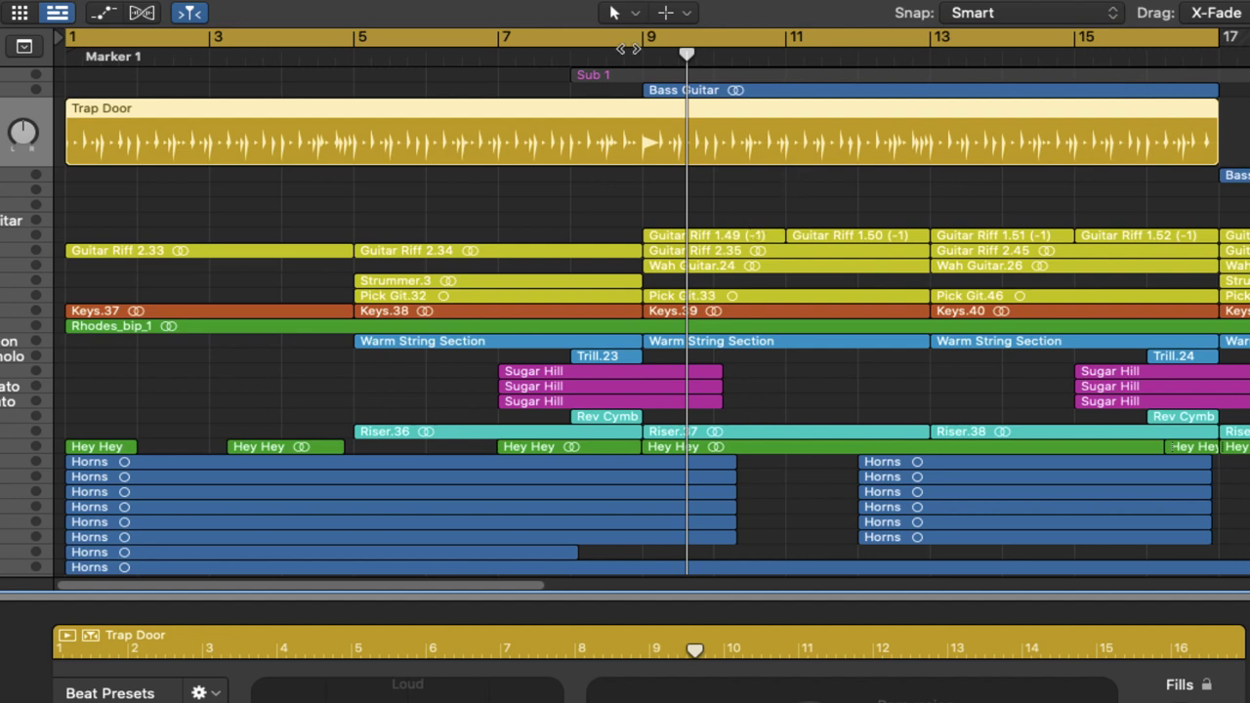
Step: Split the Trap Door region at bar 9 with Cmd+T
key("space")
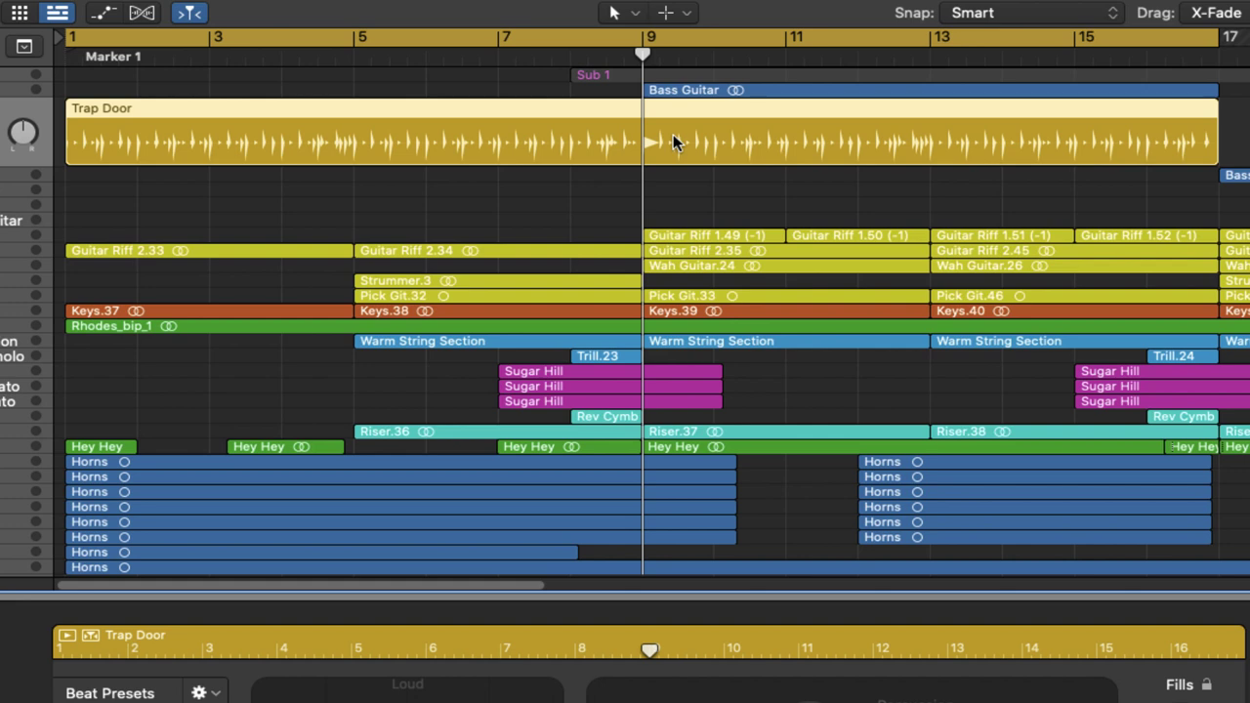
key("super+t")
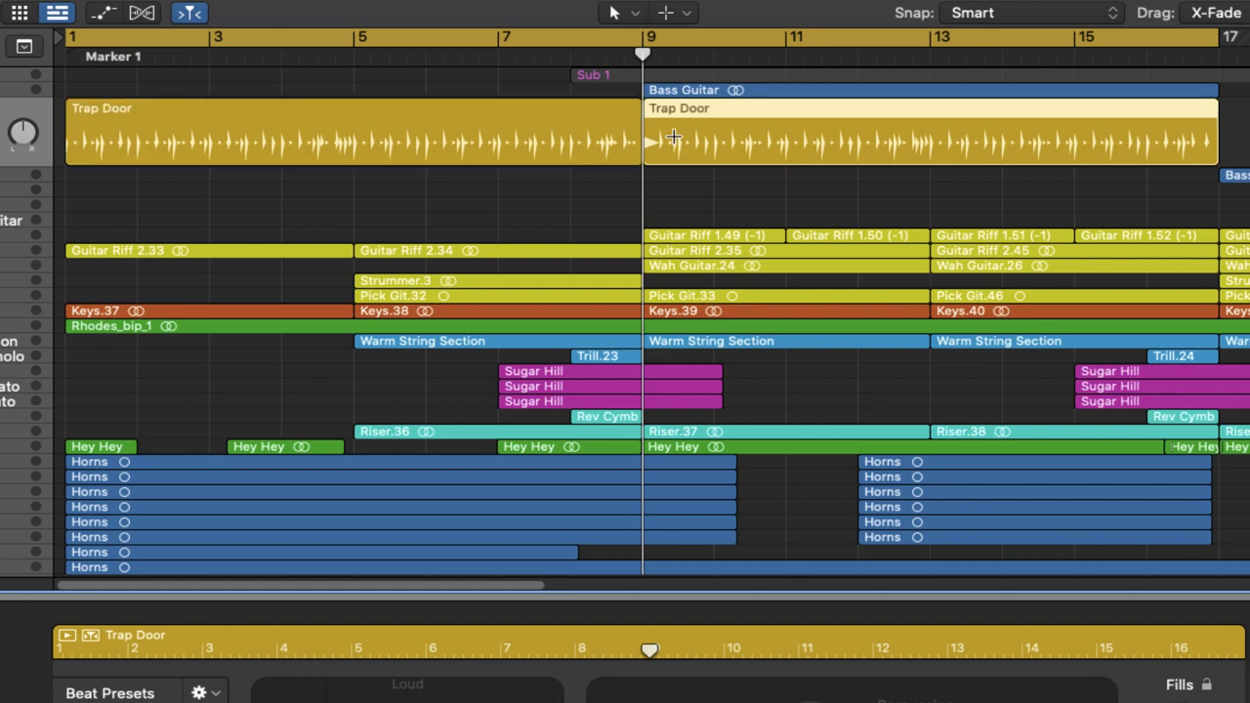
Step: Give the bars 1–8 Trap Door region the Needle Drop beat and play from the start
left_click(291, 136)
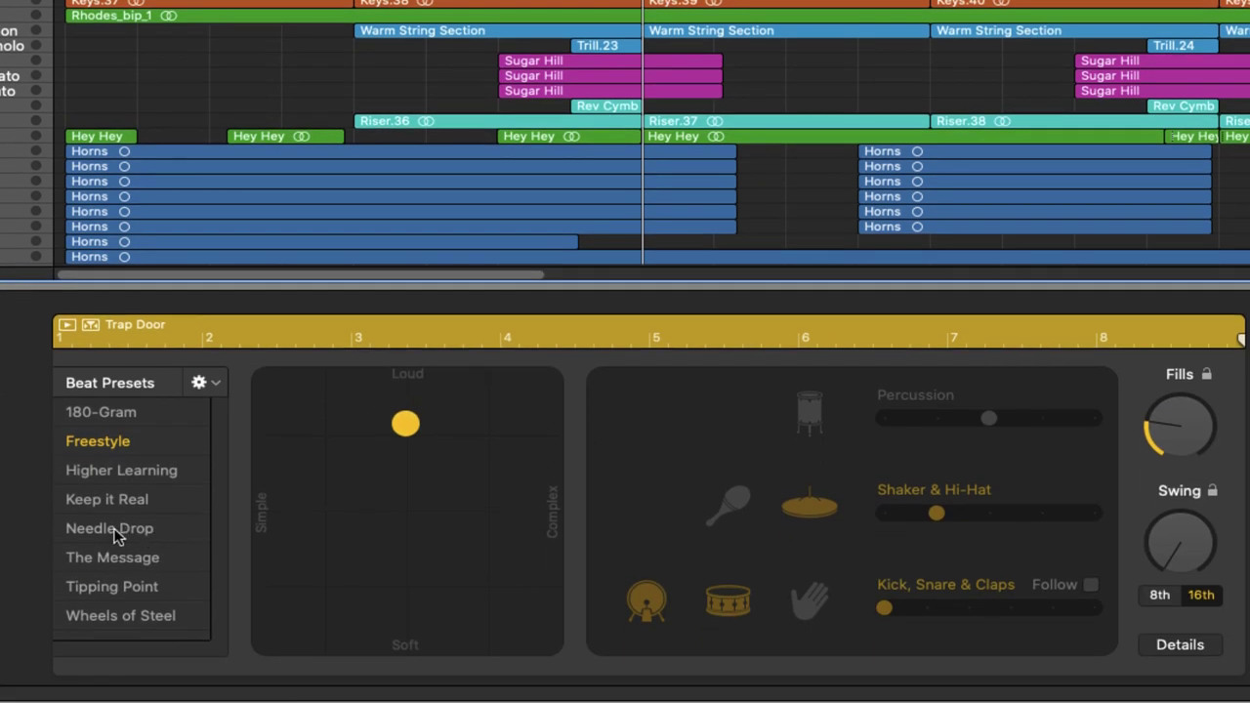
left_click(109, 528)
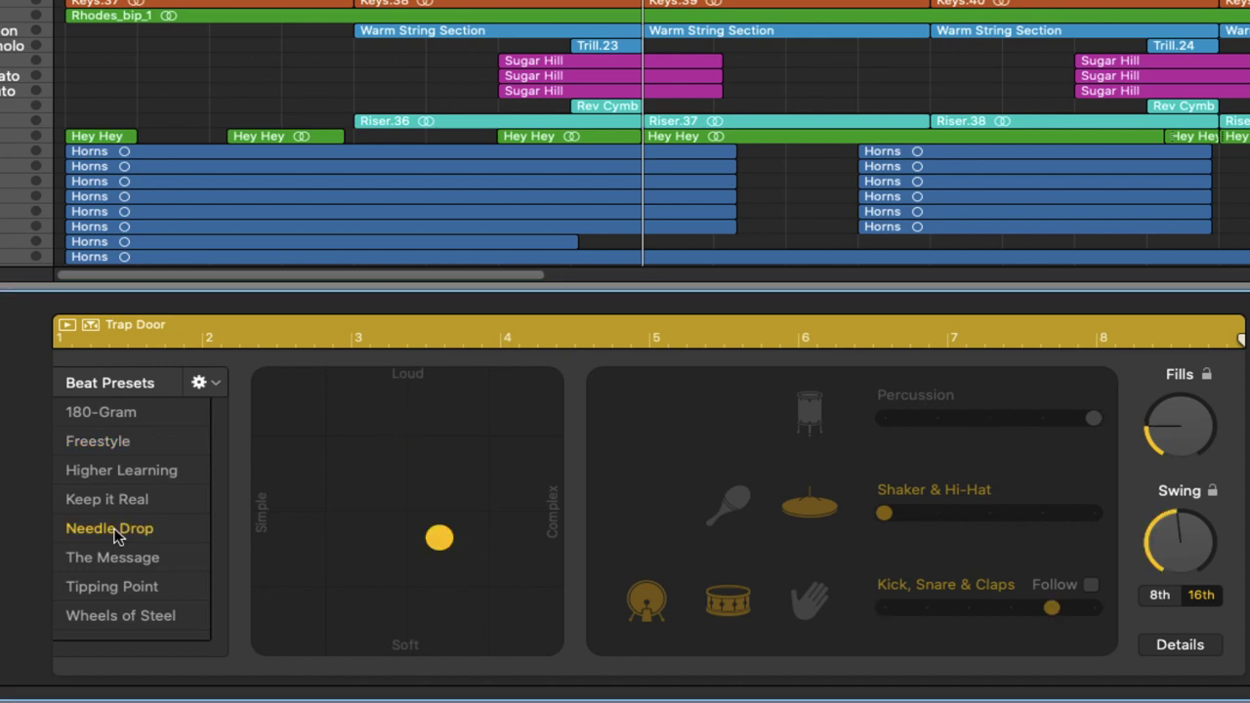
key("space")
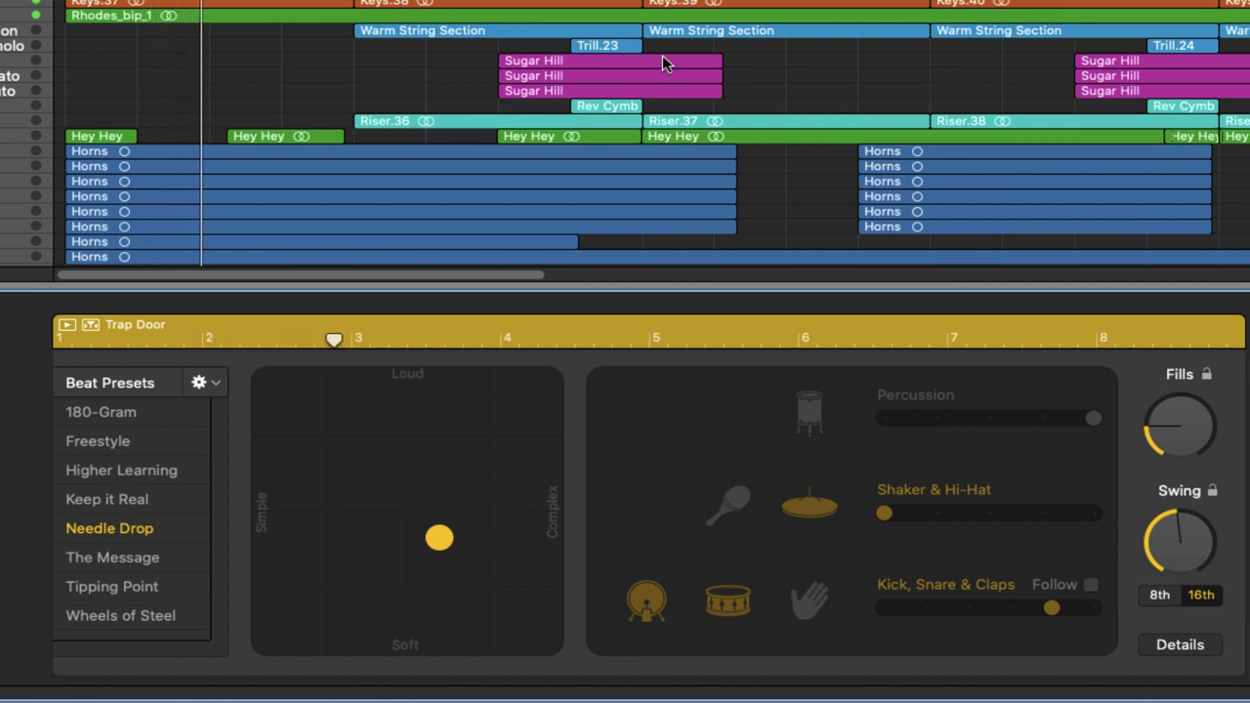
Step: Take the snare out of the pattern and replay it from the song start
left_click(734, 605)
key("Return")
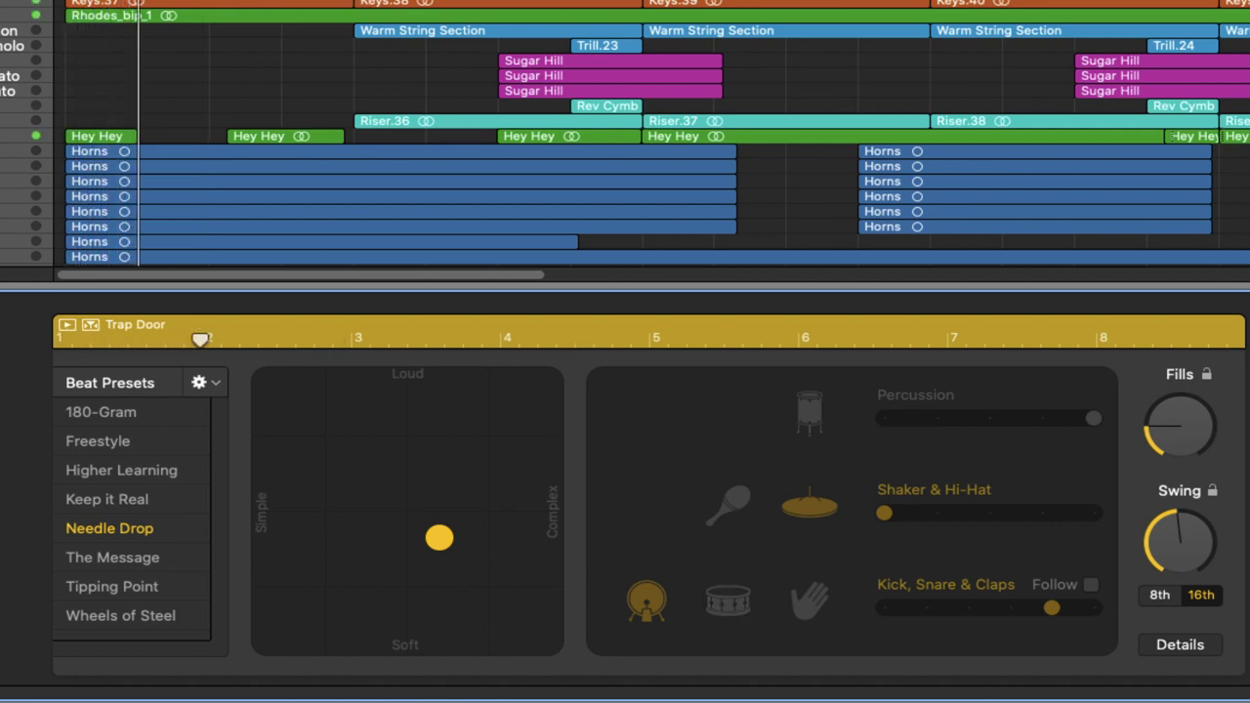
key("space")
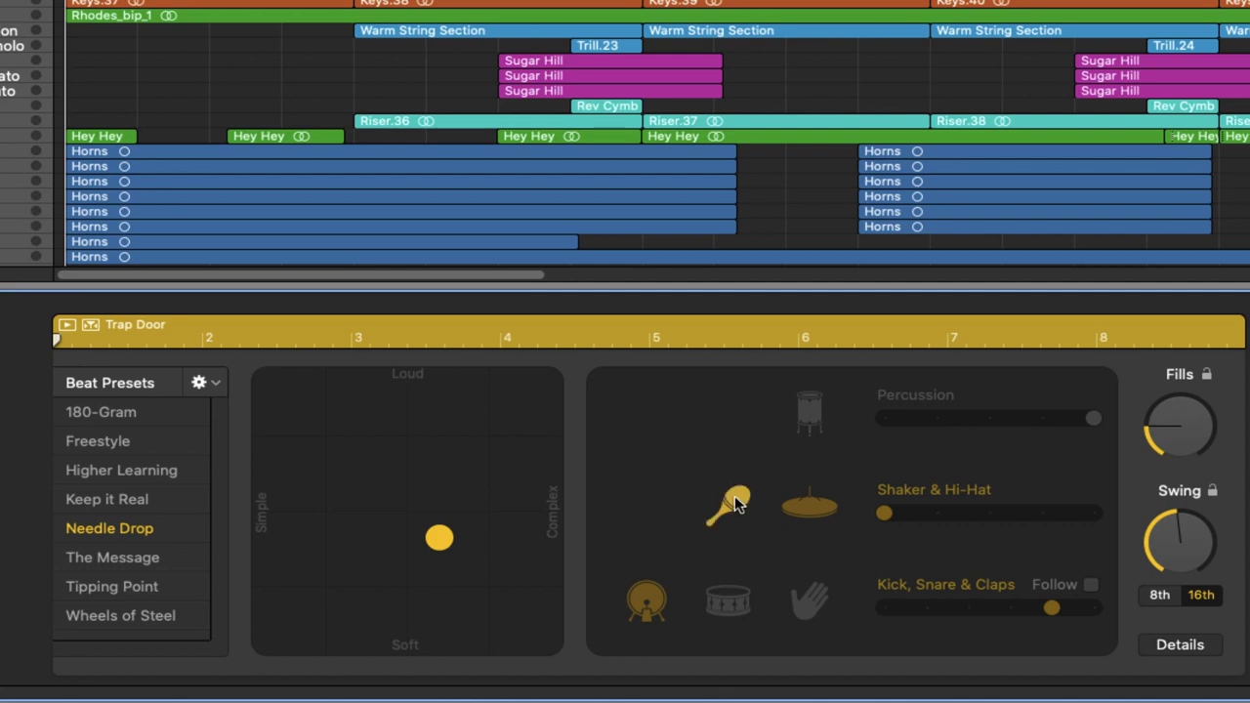
key("space")
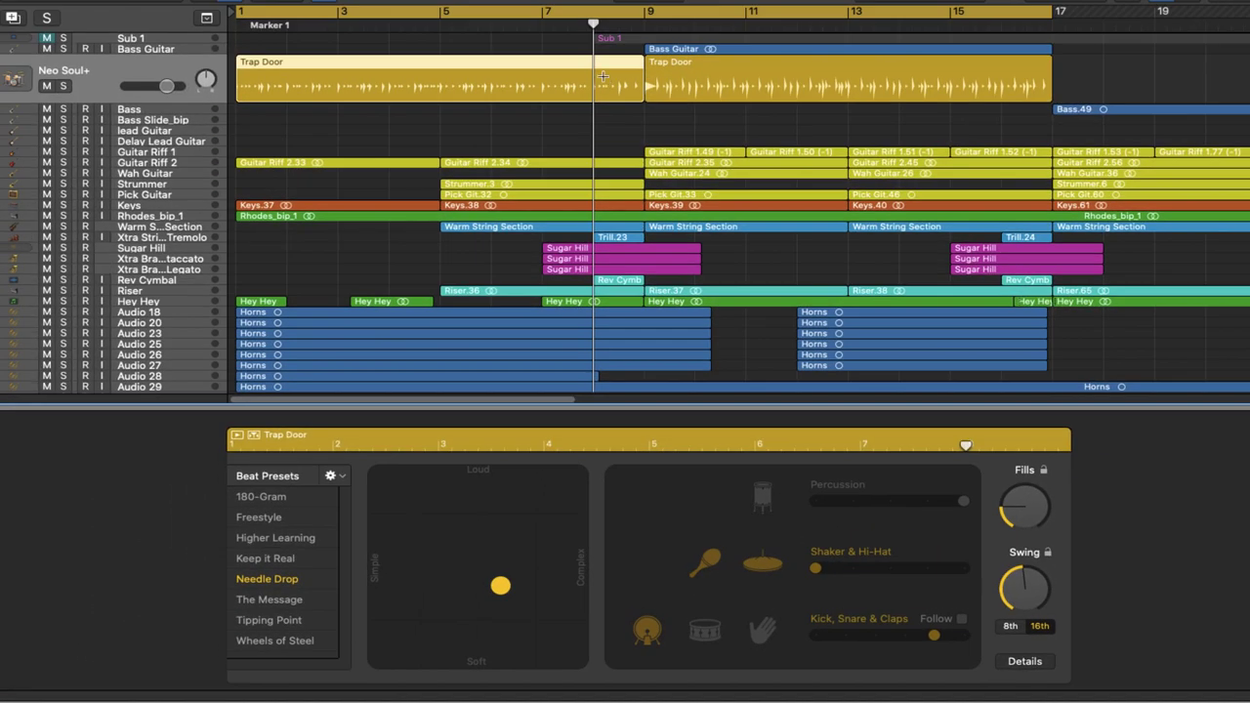
Step: Split off the bar before bar 9 as a Freestyle region with a more complex pattern
key("super+t")
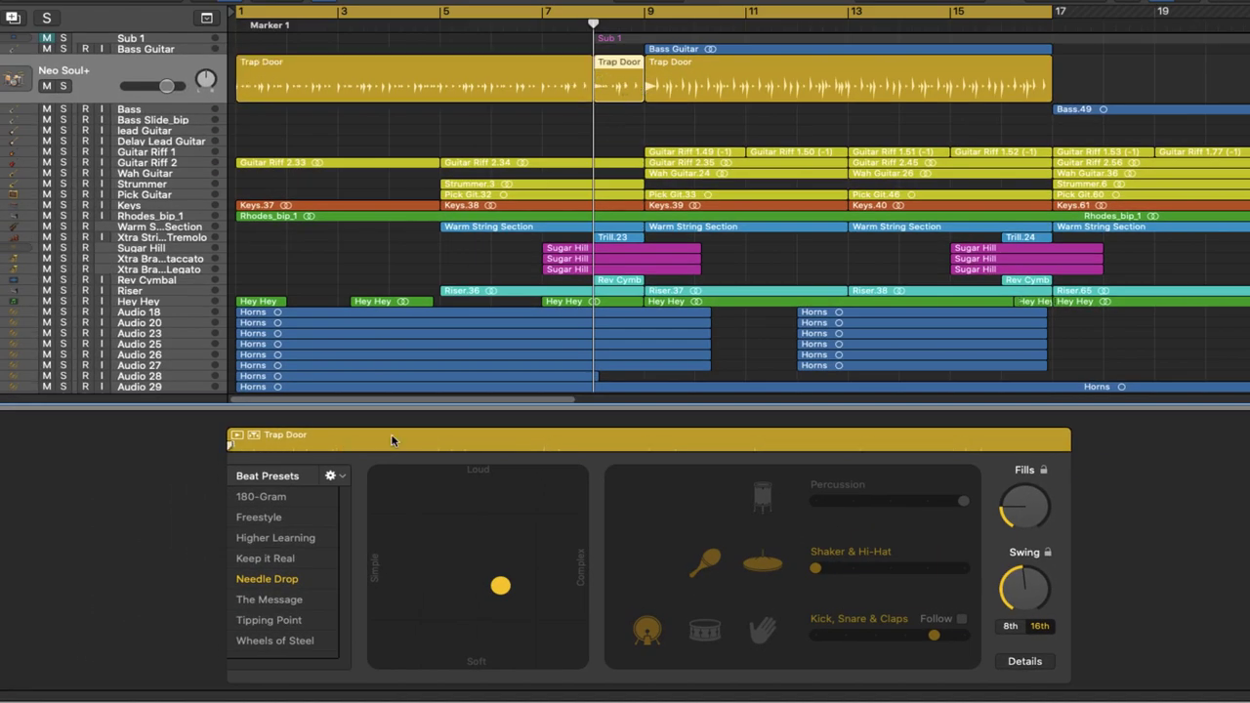
left_click(260, 517)
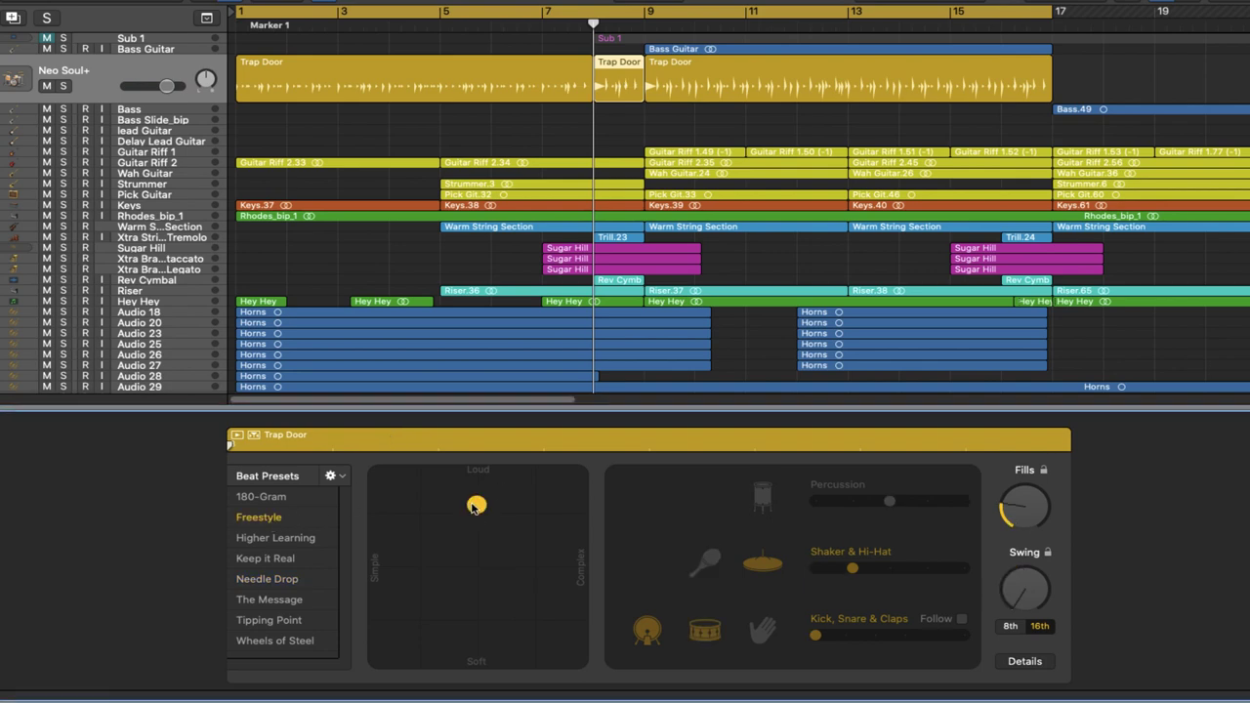
left_click_drag(473, 506, 515, 509)
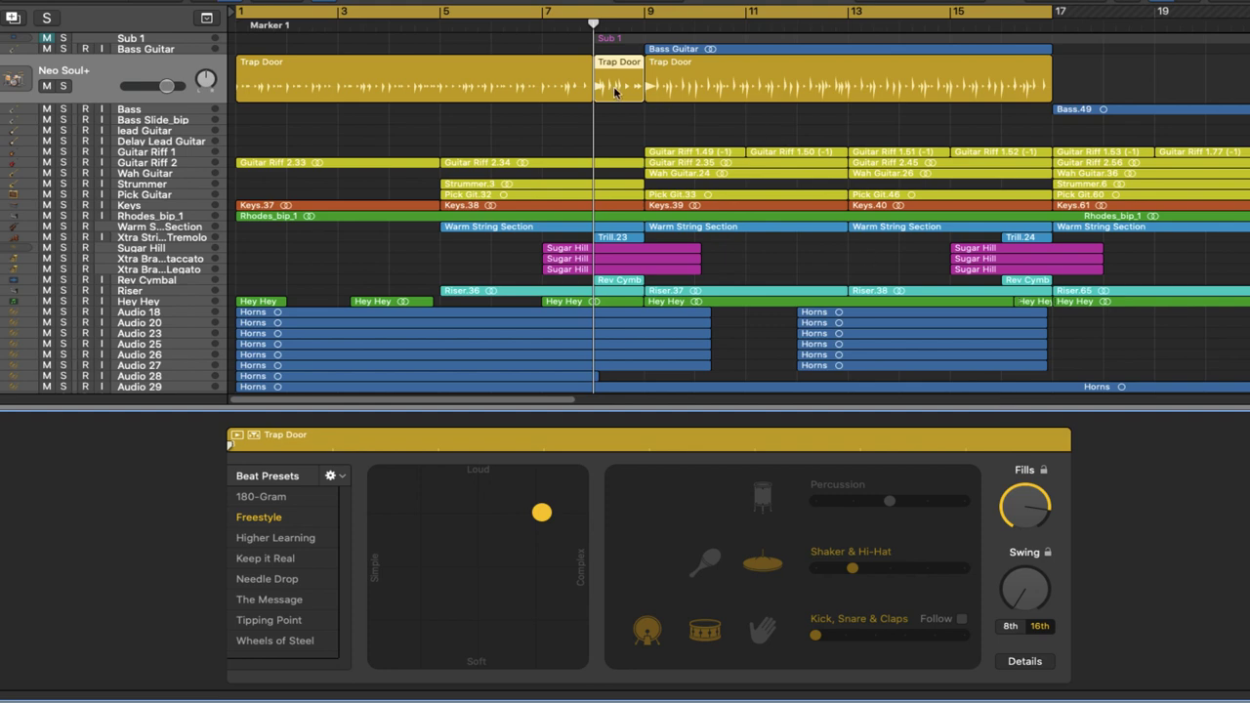
Step: Turn the Fills knob all the way down on the first Trap Door region
key("period")
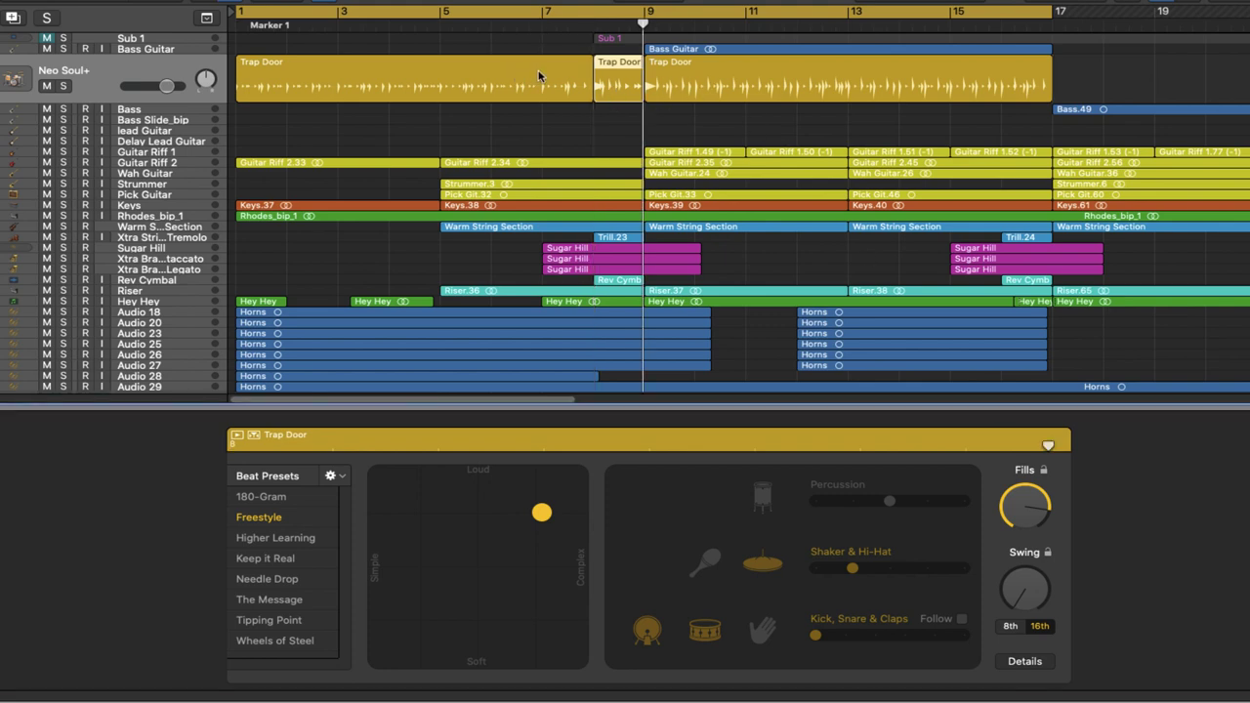
left_click(537, 77)
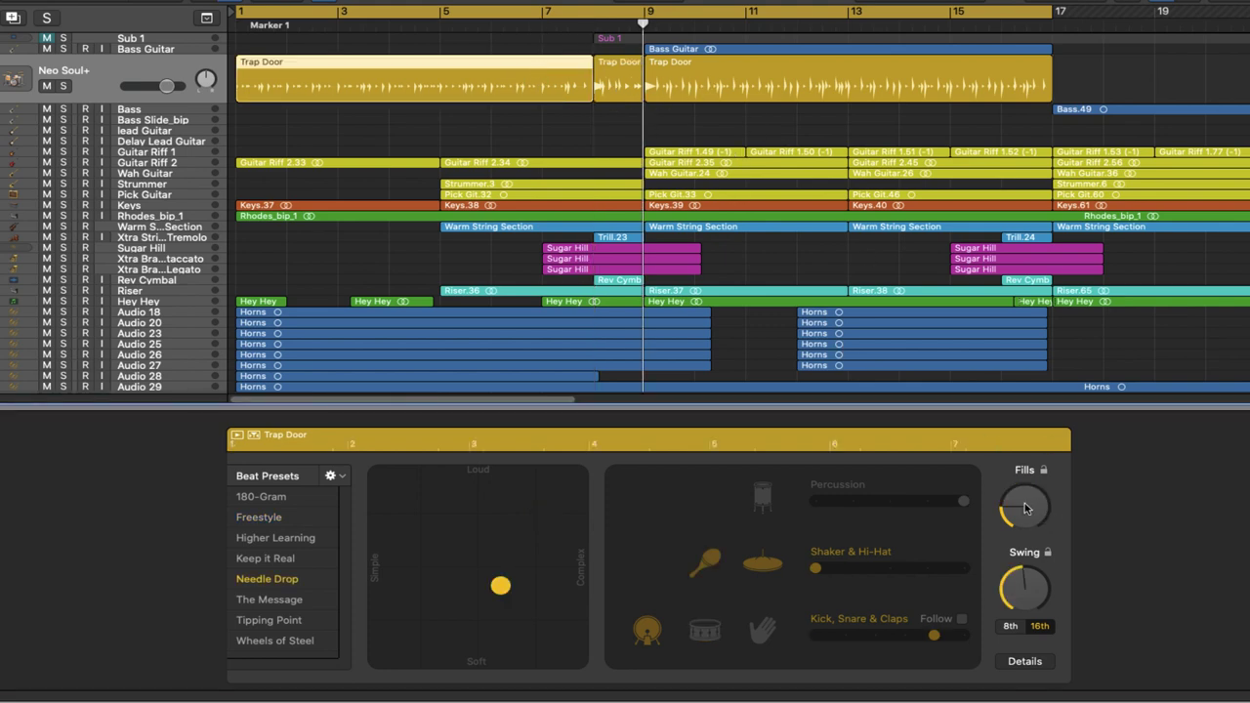
left_click_drag(1024, 506, 1030, 517)
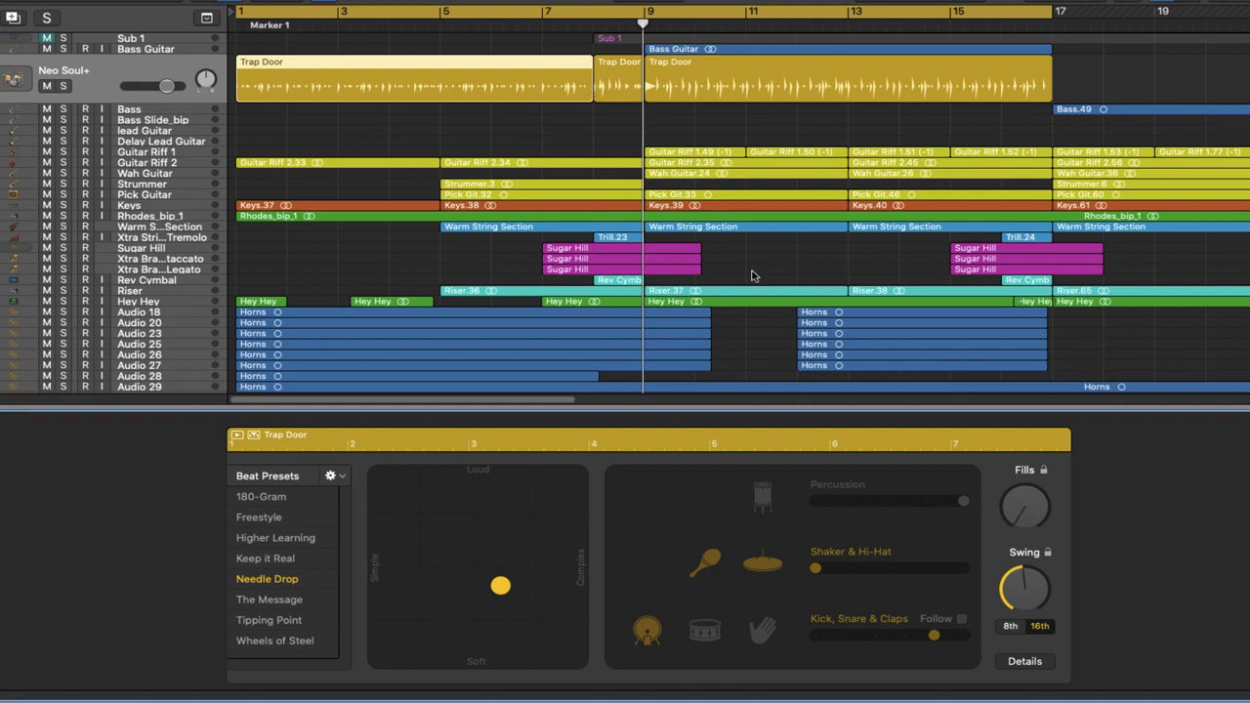
left_click(618, 80)
left_click(430, 83)
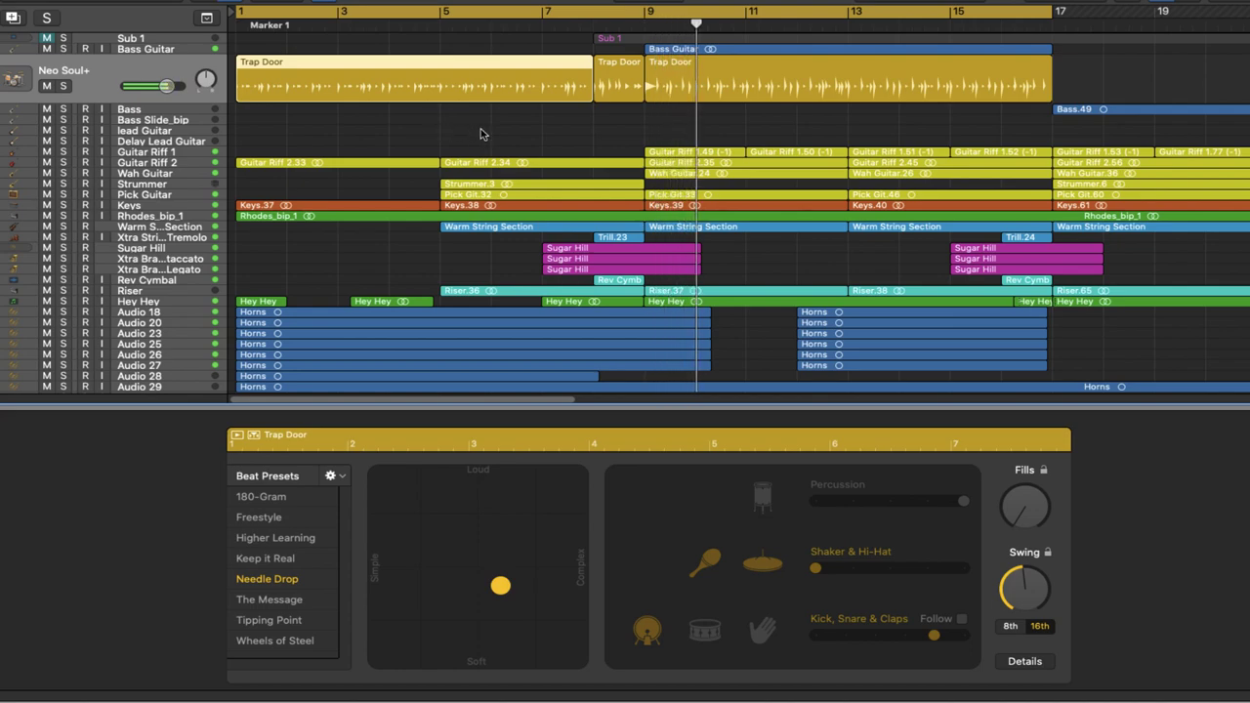
Step: Cycle bars 9–17 and split that region at bar 13 into two four-bar halves
left_click(619, 83)
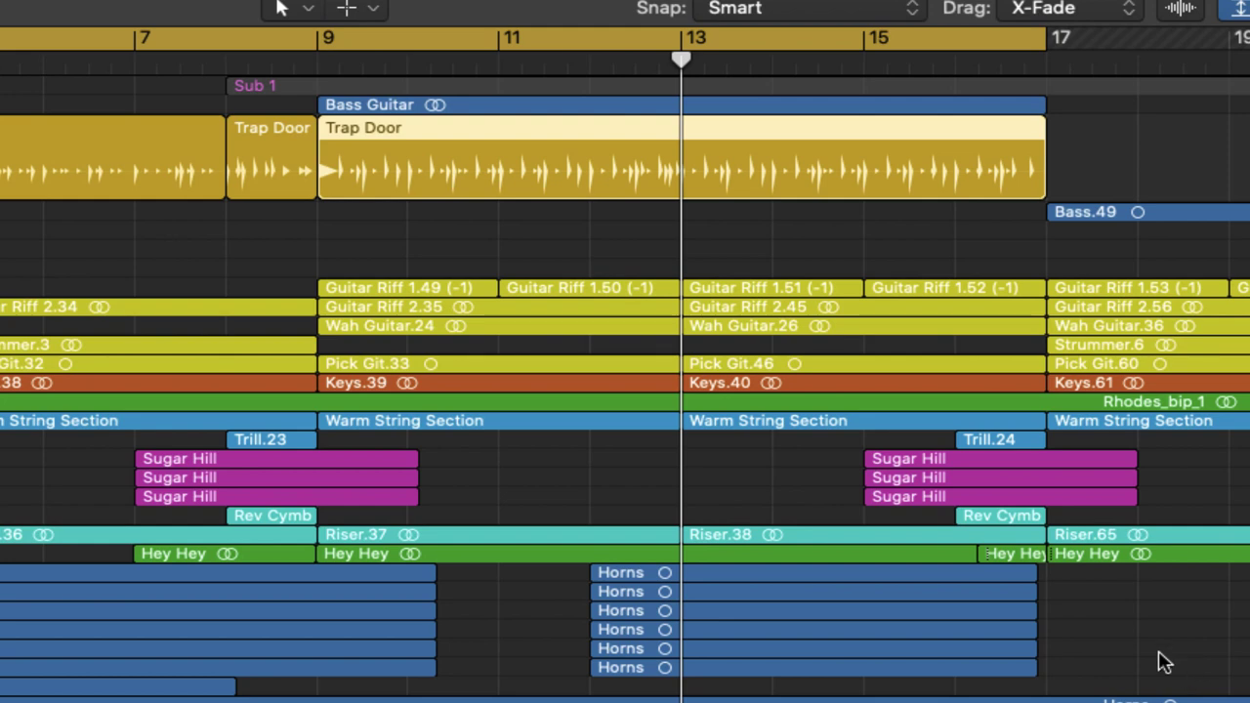
key("super+u")
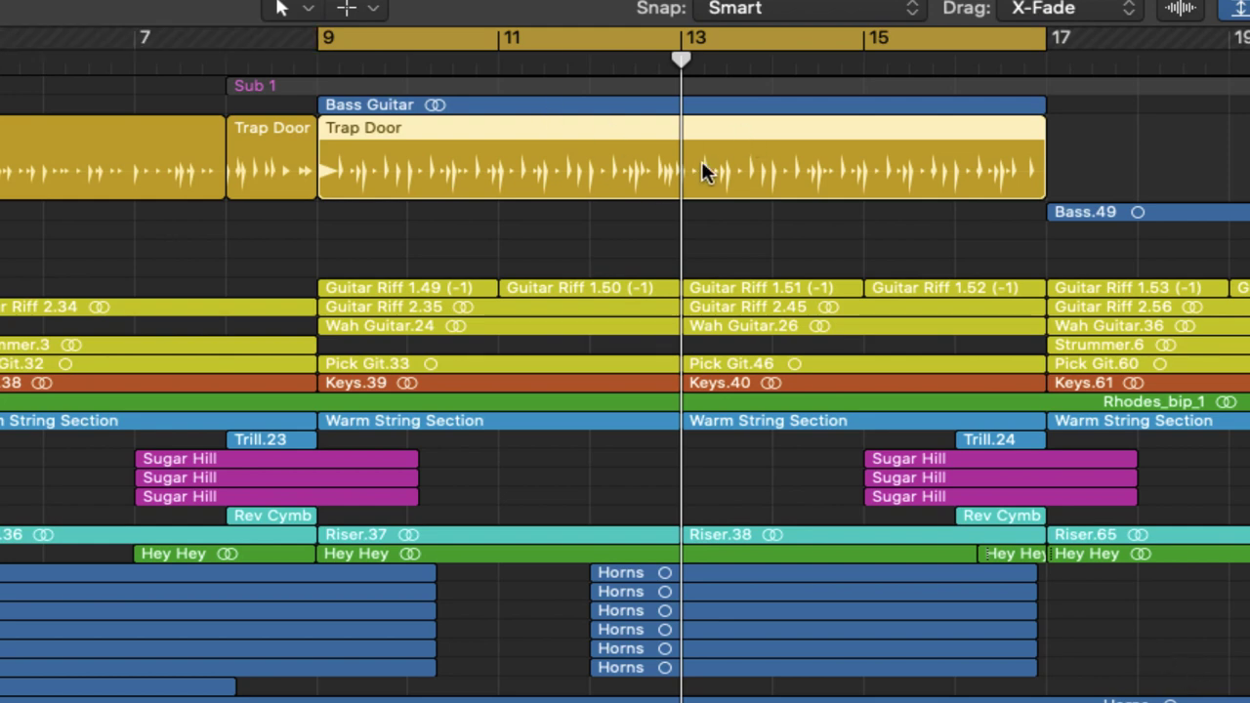
key("super+t")
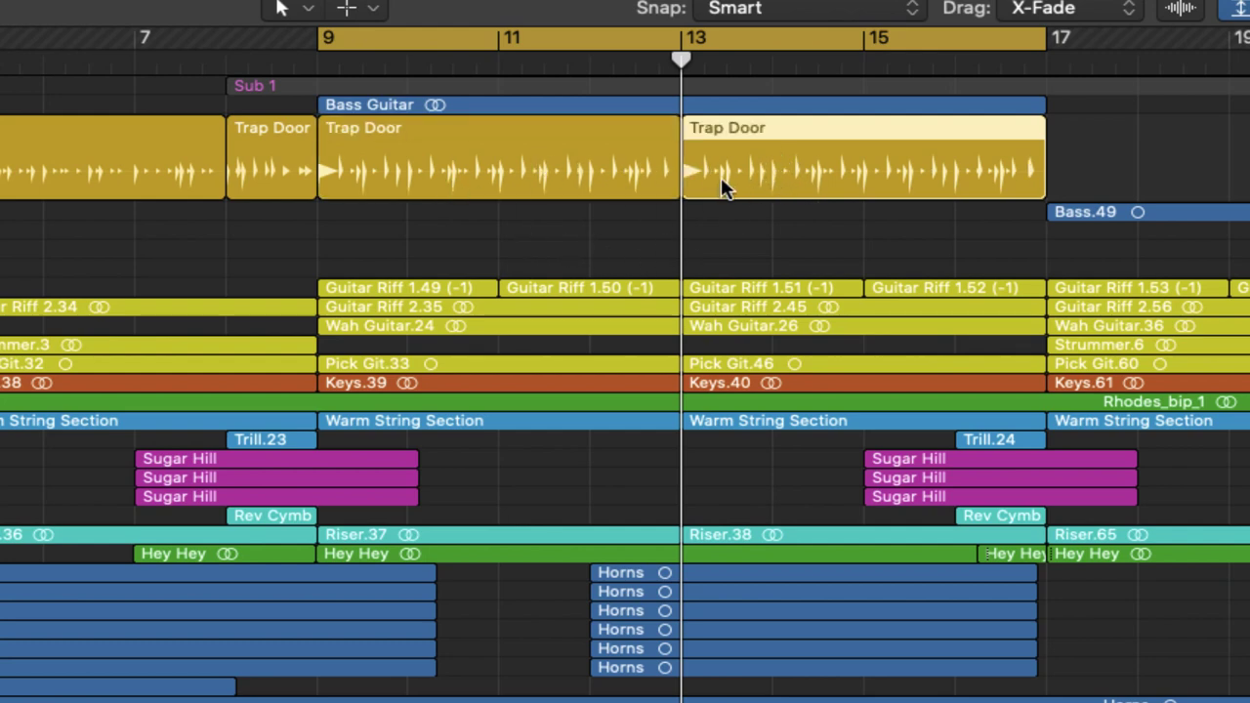
left_click(589, 169)
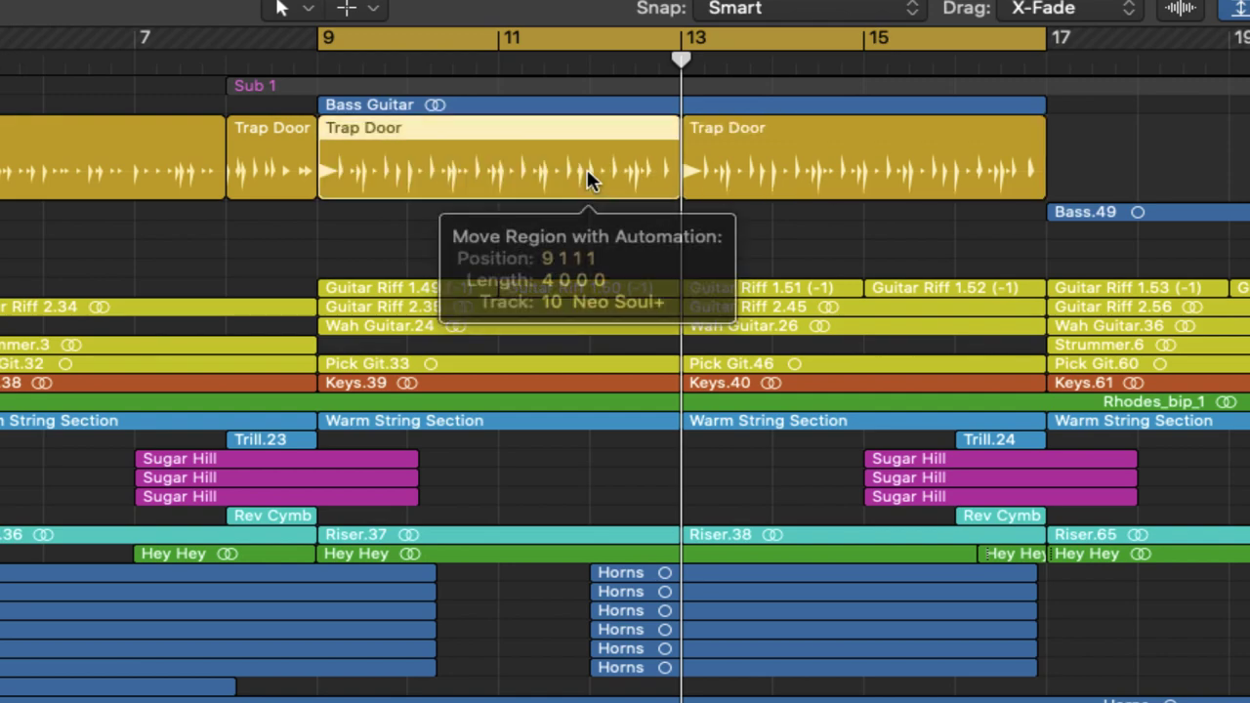
left_click(779, 163)
left_click(518, 159)
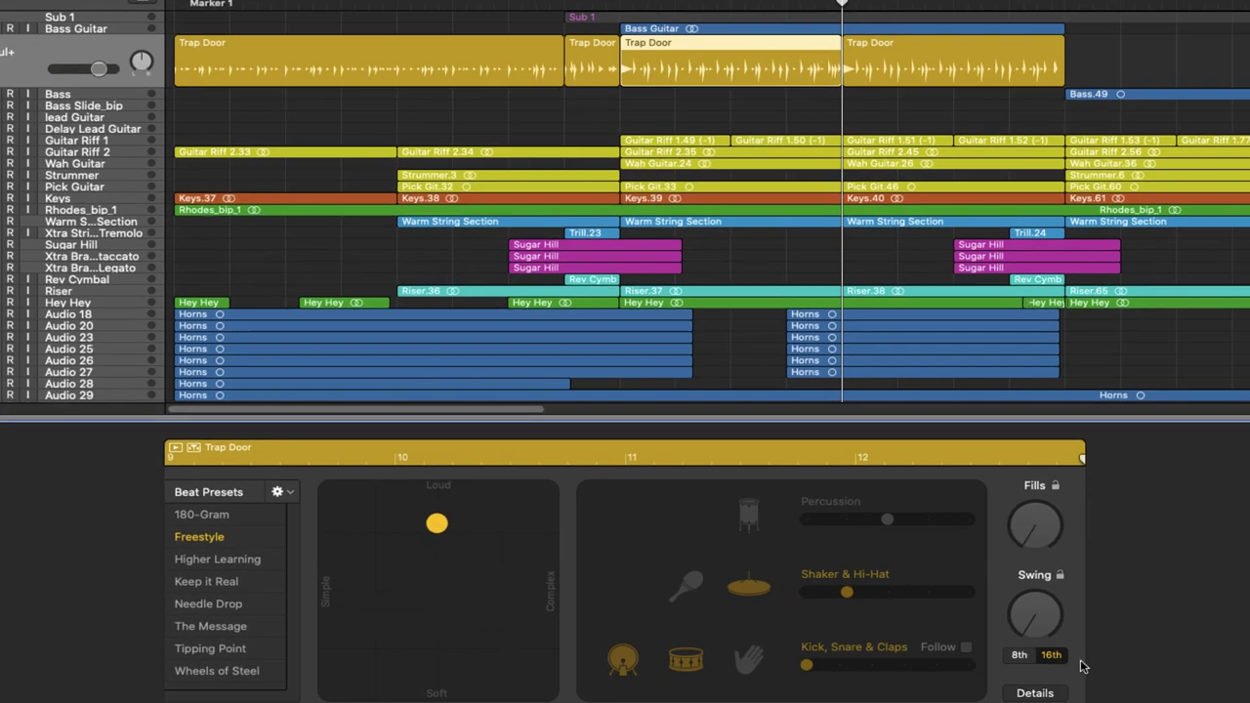
Step: Make the bars 13–17 region's Kick, Snare & Claps follow the Bass Guitar track
left_click(902, 63)
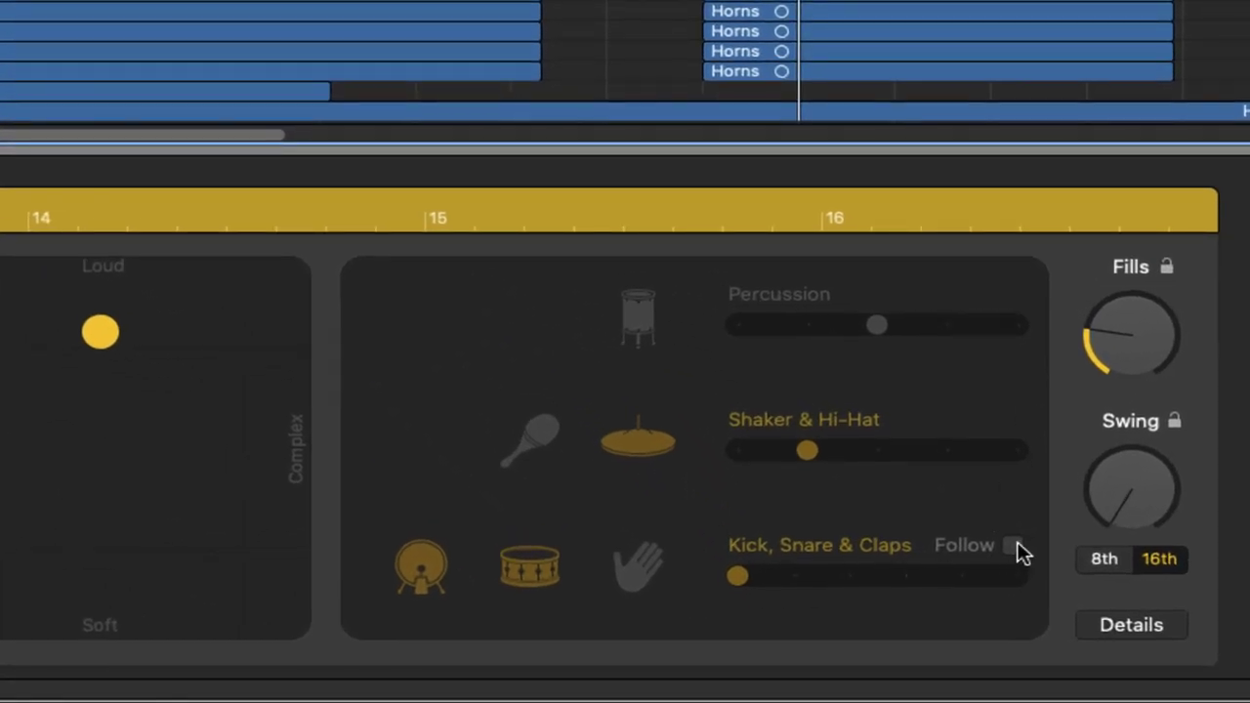
left_click(1013, 545)
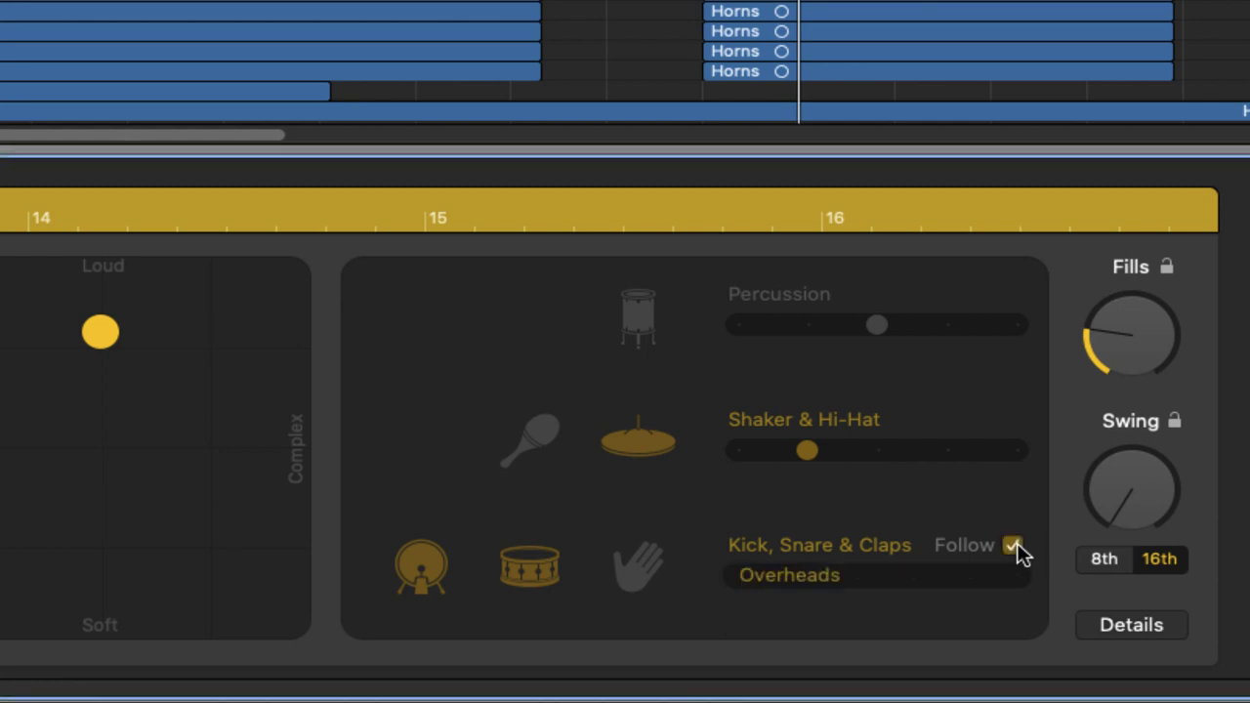
left_click(808, 576)
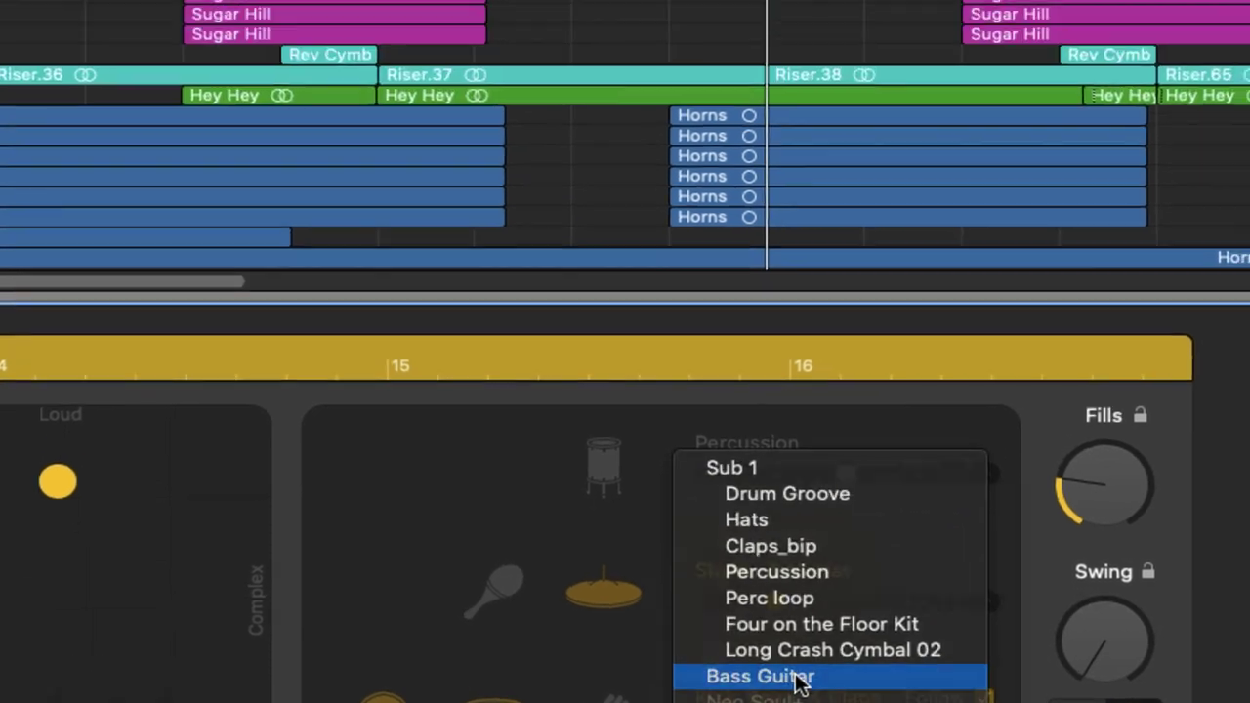
left_click(828, 527)
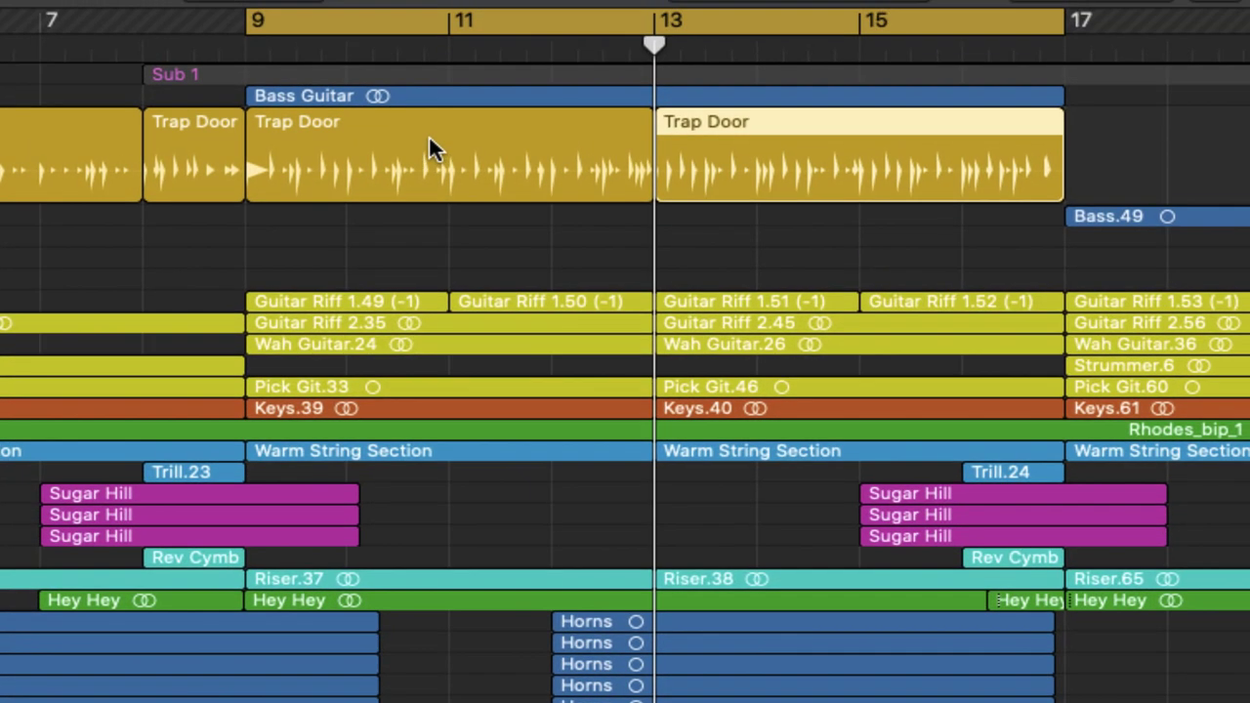
left_click(428, 135)
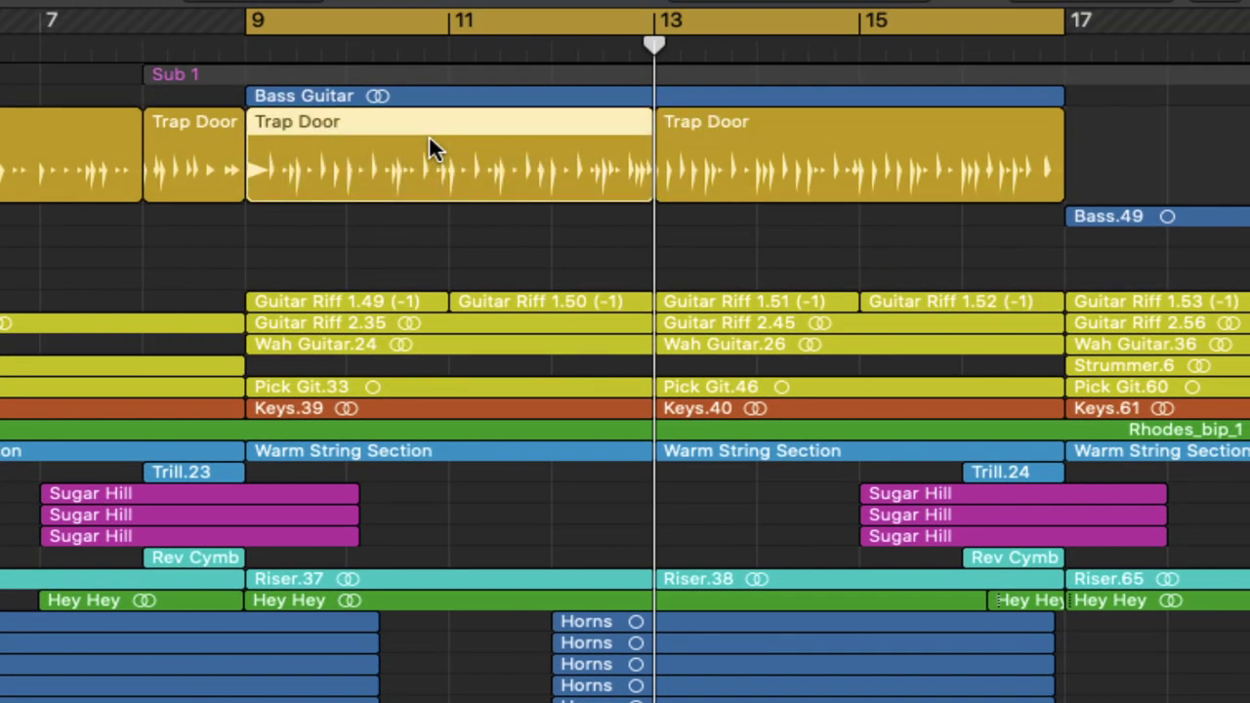
Step: With the bars 13–17 region selected, solo the Trap Door drummer and Bass Guitar tracks
left_click(747, 161)
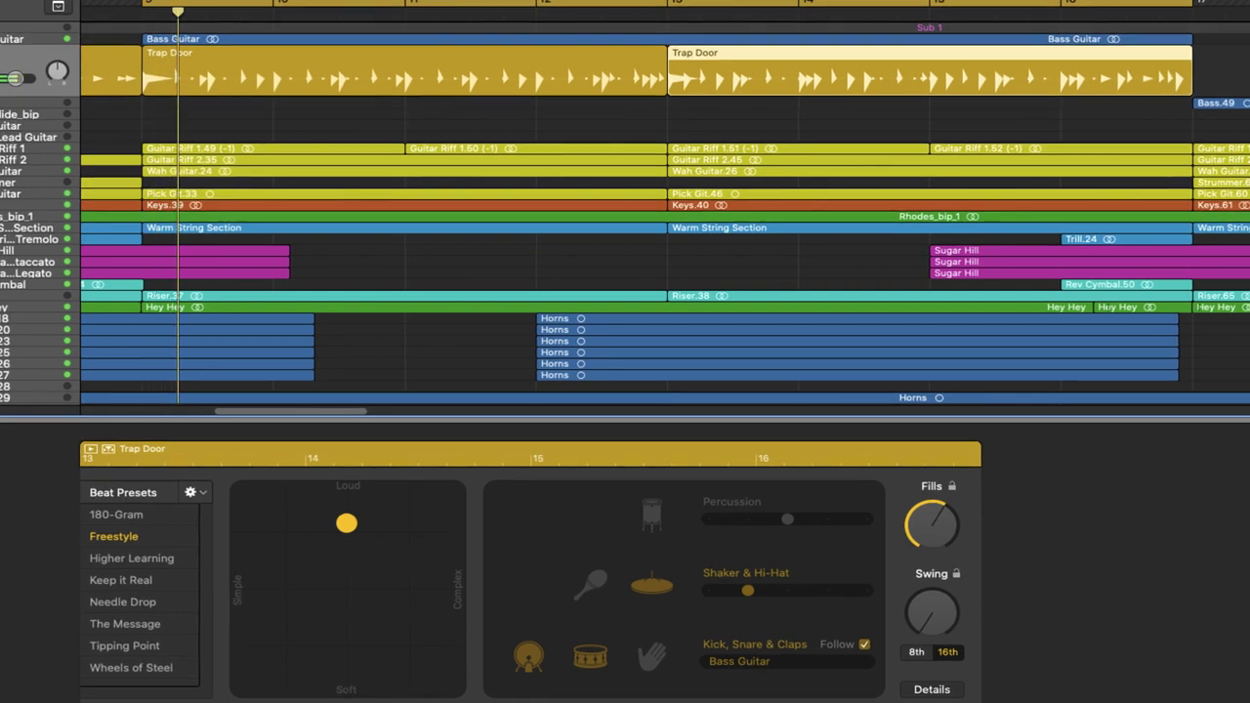
key("s")
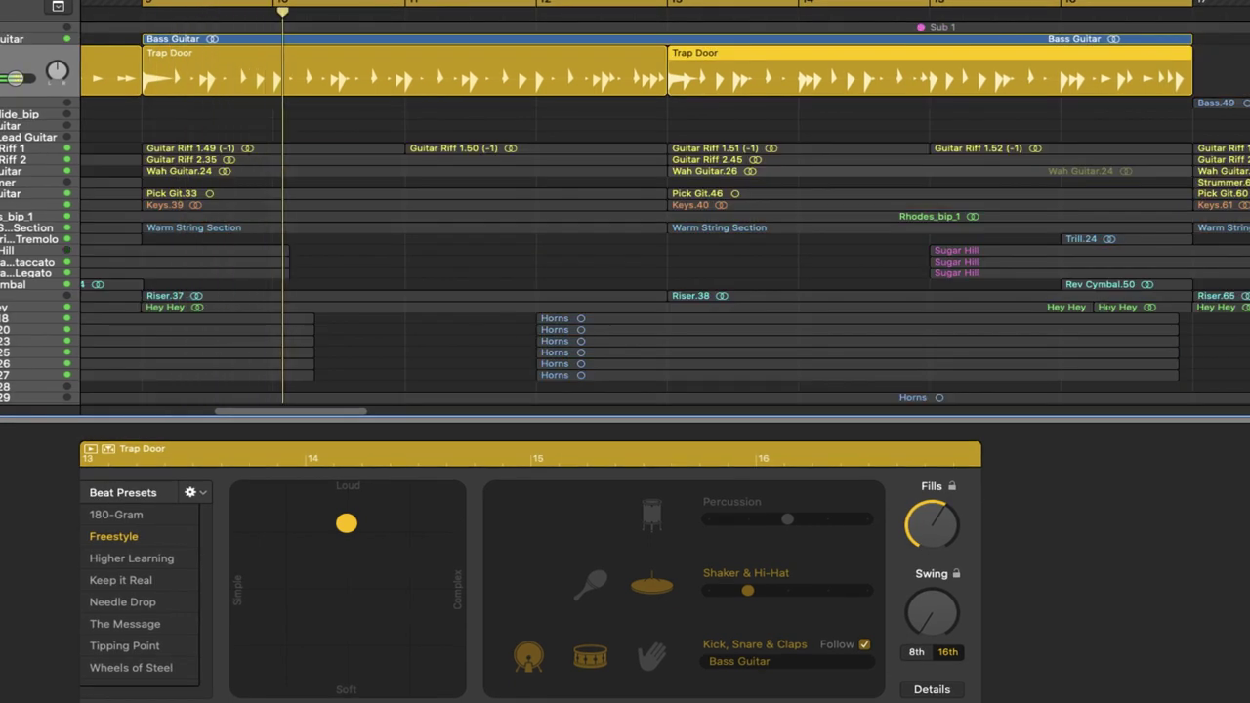